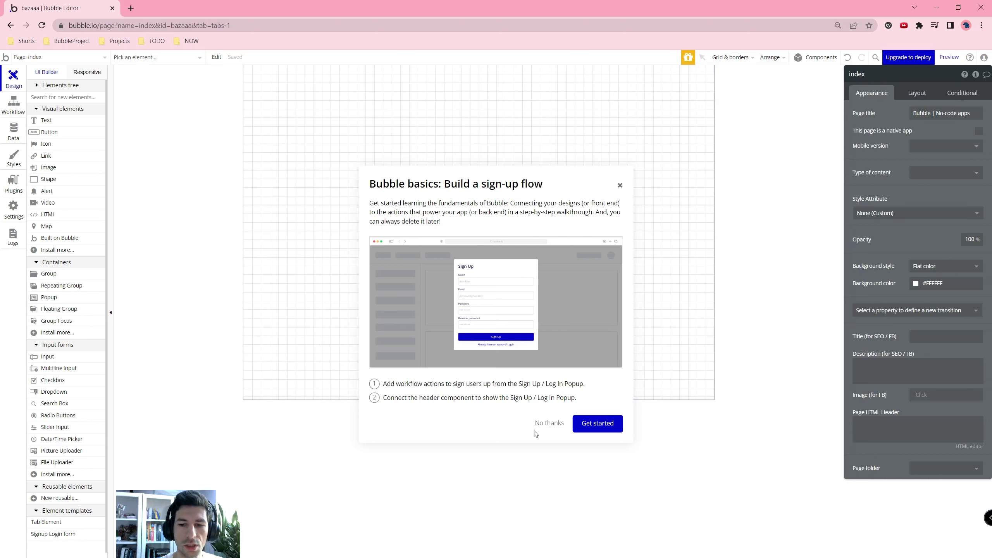
Decline the sign-up flow walkthrough and open the option sets in the app's data section.
{"action": "left_click", "coordinate": [550, 424]}
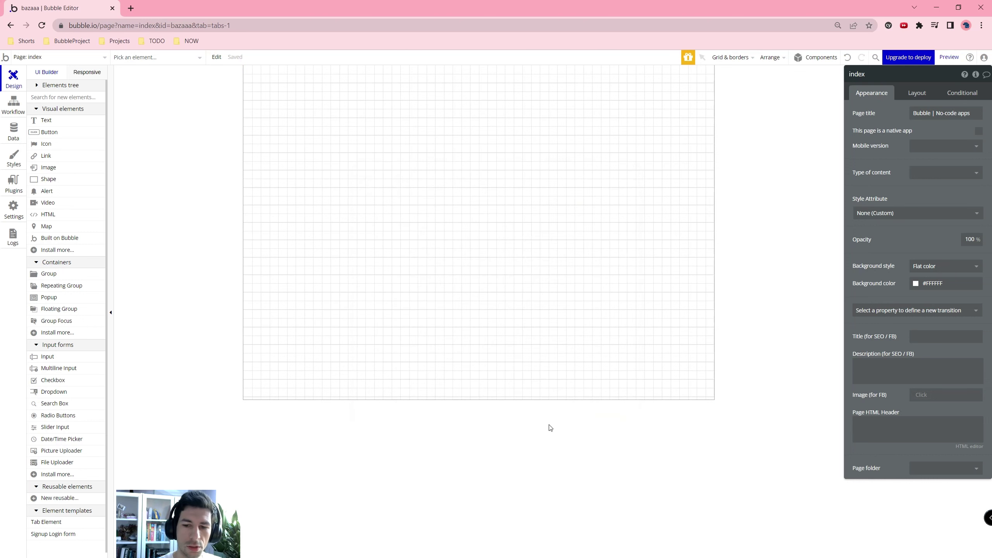
{"action": "left_click", "coordinate": [350, 197]}
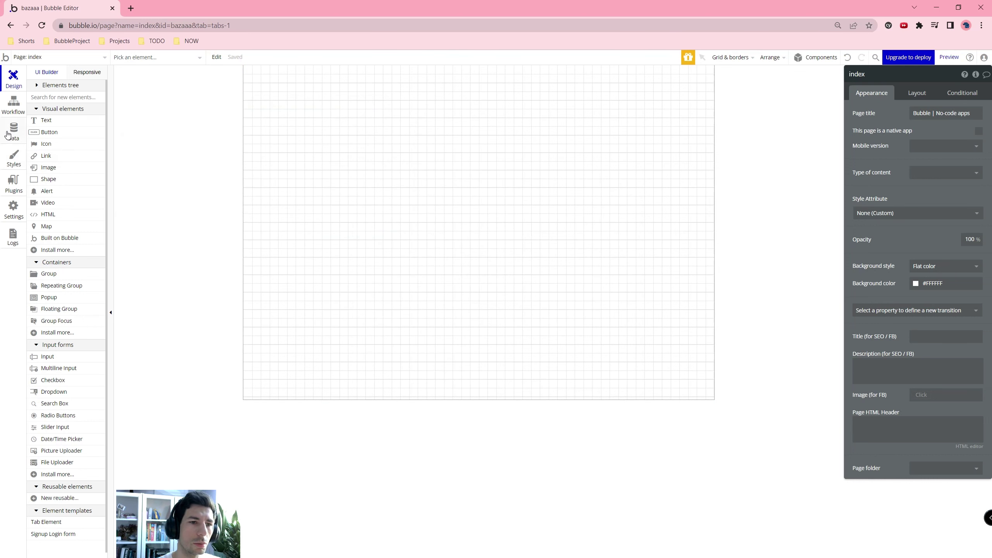
{"action": "left_click", "coordinate": [13, 131]}
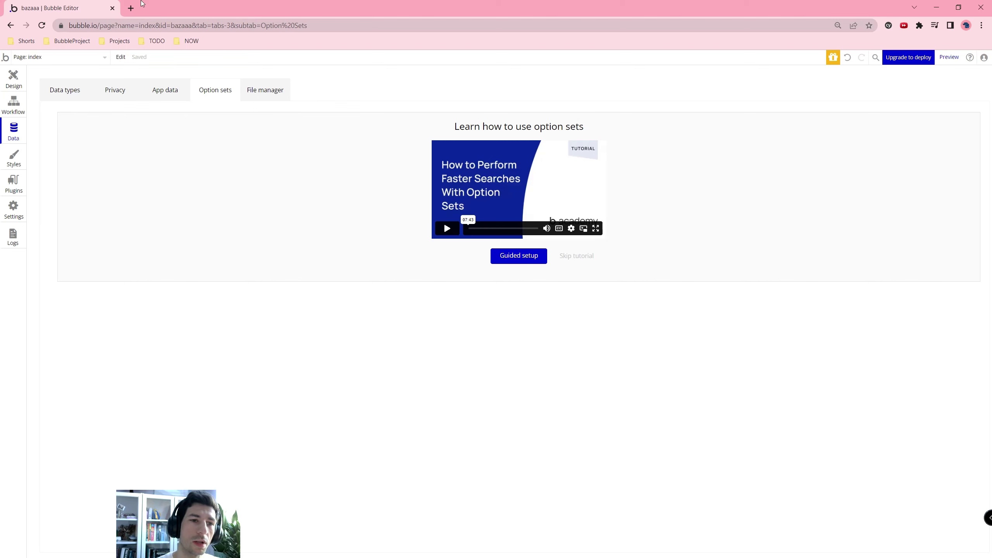
{"action": "left_click", "coordinate": [69, 97]}
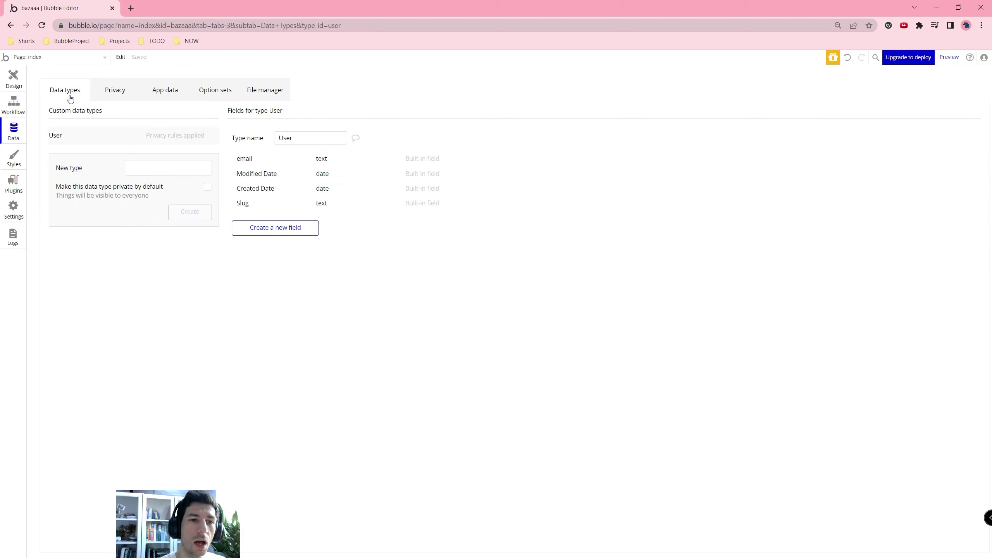
{"action": "left_click", "coordinate": [217, 93]}
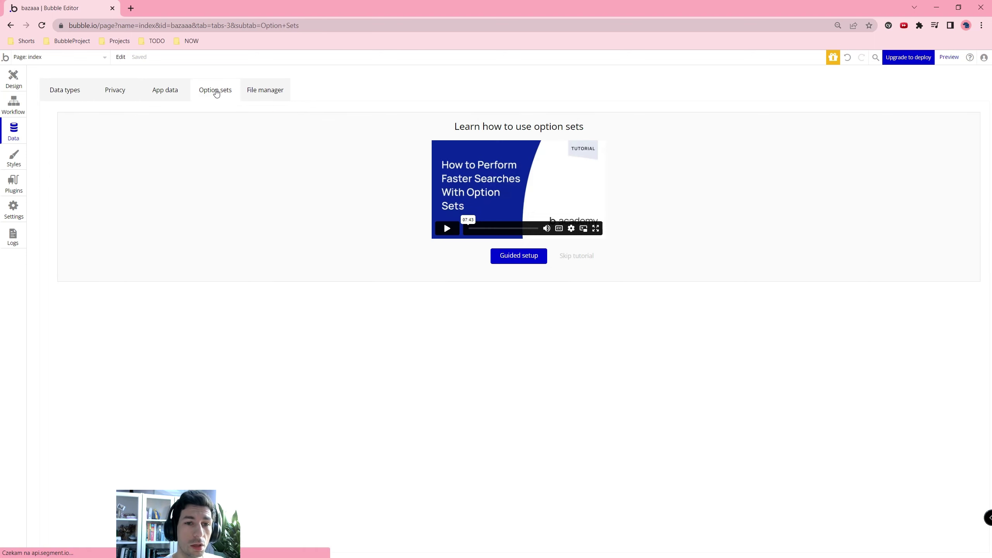
Skip the option sets tutorial and create a new option set named TaskStatus.
{"action": "left_click", "coordinate": [586, 261]}
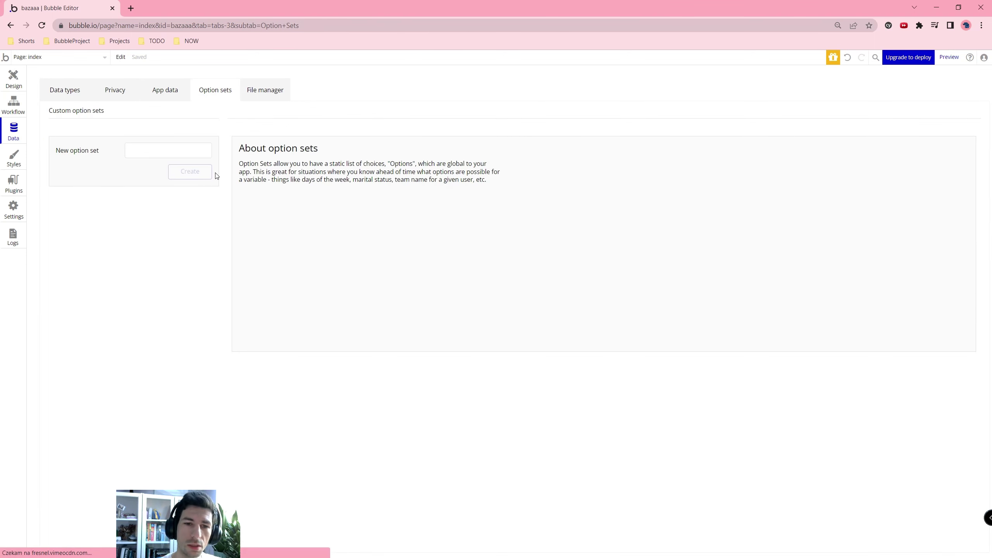
{"action": "left_click", "coordinate": [160, 150]}
{"action": "type", "text": "Task"}
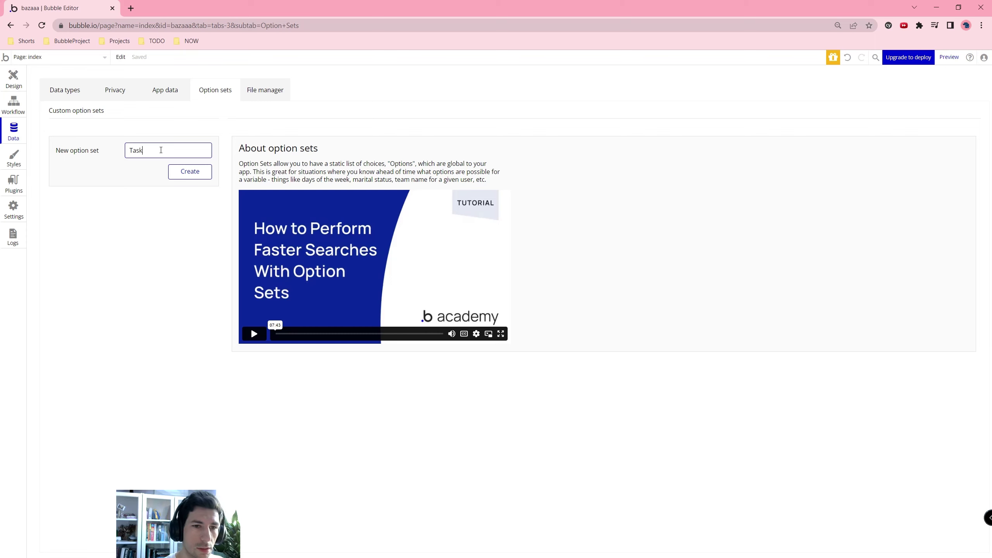
{"action": "type", "text": "Status"}
{"action": "key", "text": "Return"}
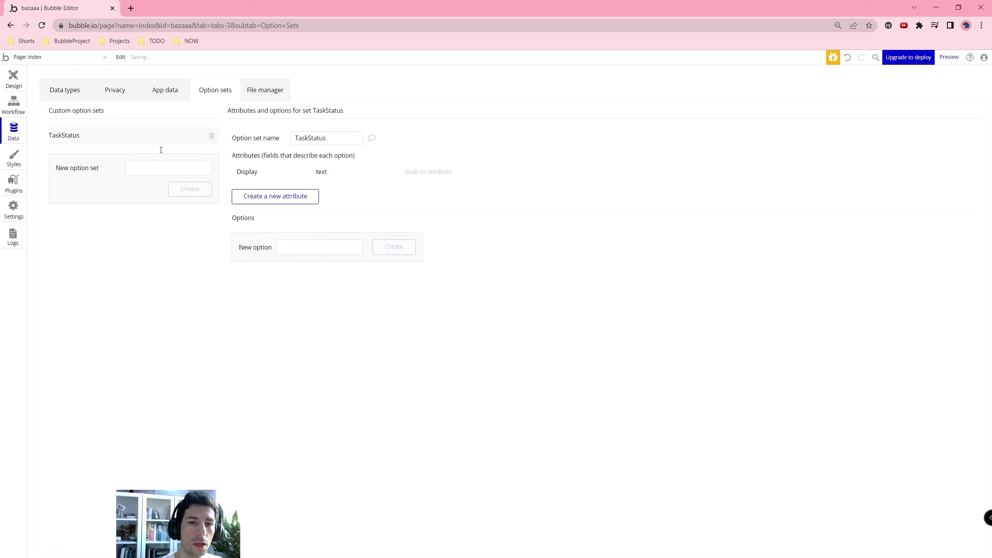
Add the options Done, Doing and TODO to the TaskStatus option set.
{"action": "left_click", "coordinate": [284, 244]}
{"action": "type", "text": "Done"}
{"action": "key", "text": "Return"}
{"action": "type", "text": "D"}
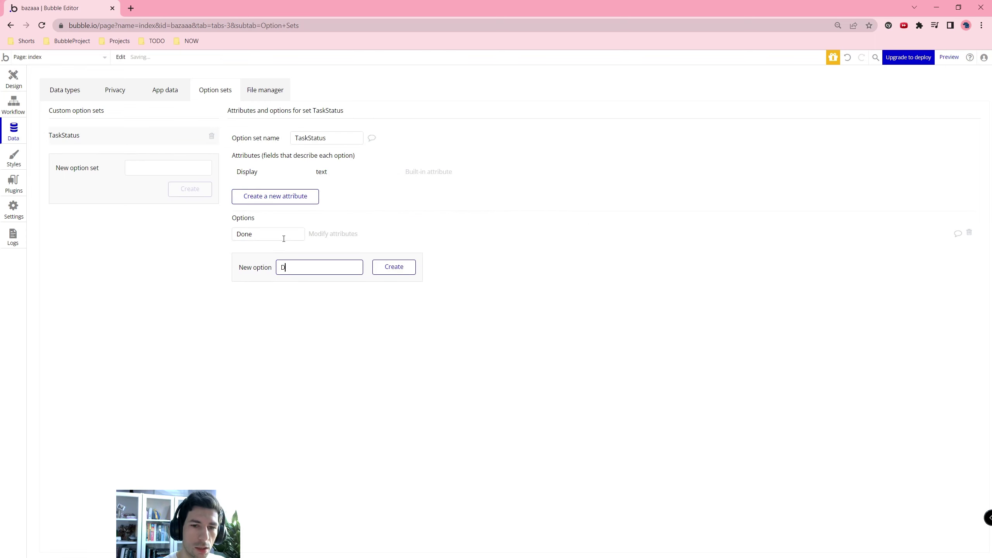
{"action": "type", "text": "oing"}
{"action": "key", "text": "Return"}
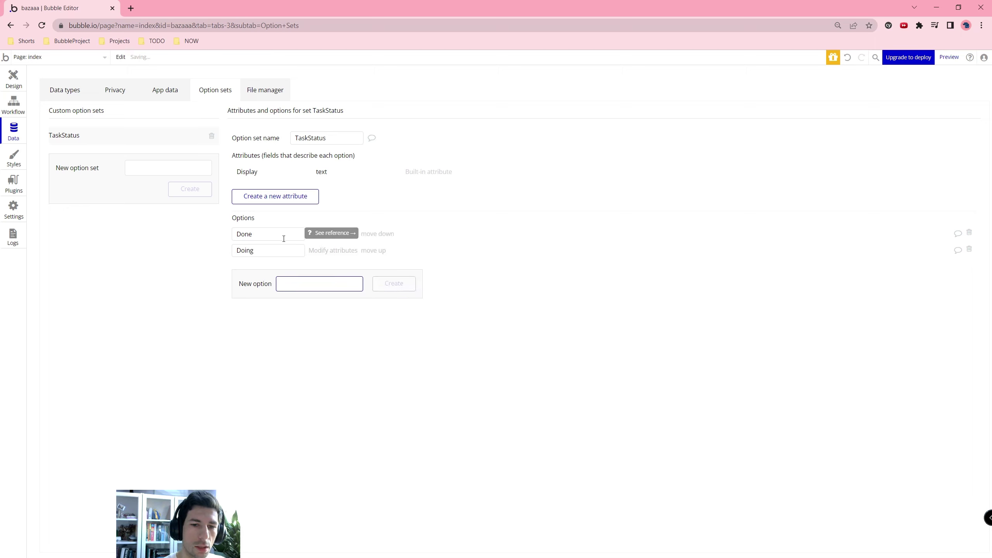
{"action": "type", "text": "Da"}
{"action": "key", "text": "BackSpace"}
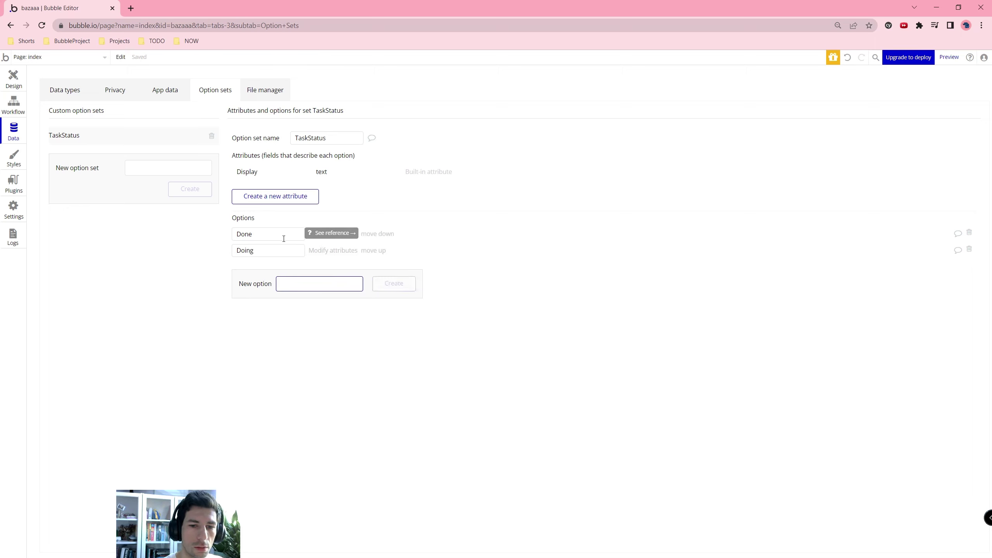
{"action": "type", "text": "TODO"}
{"action": "key", "text": "Return"}
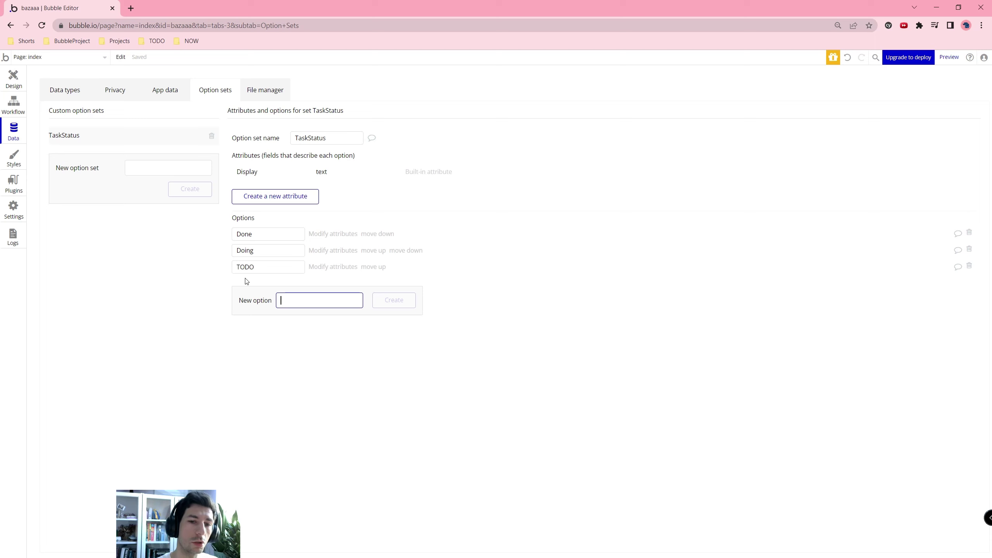
Create two custom data types named Project and Task, leaving both publicly visible.
{"action": "left_click", "coordinate": [83, 90]}
{"action": "left_click", "coordinate": [146, 169]}
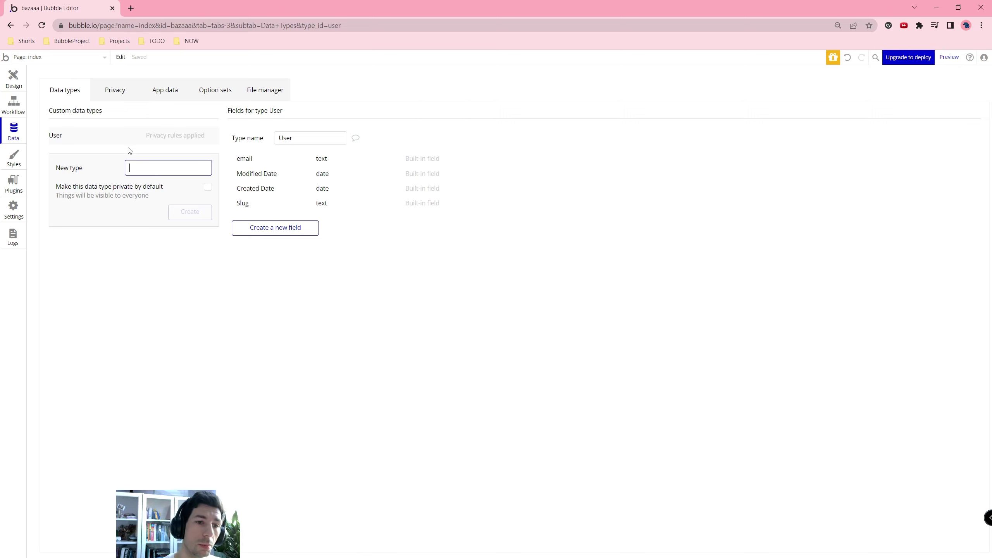
{"action": "left_click", "coordinate": [100, 141]}
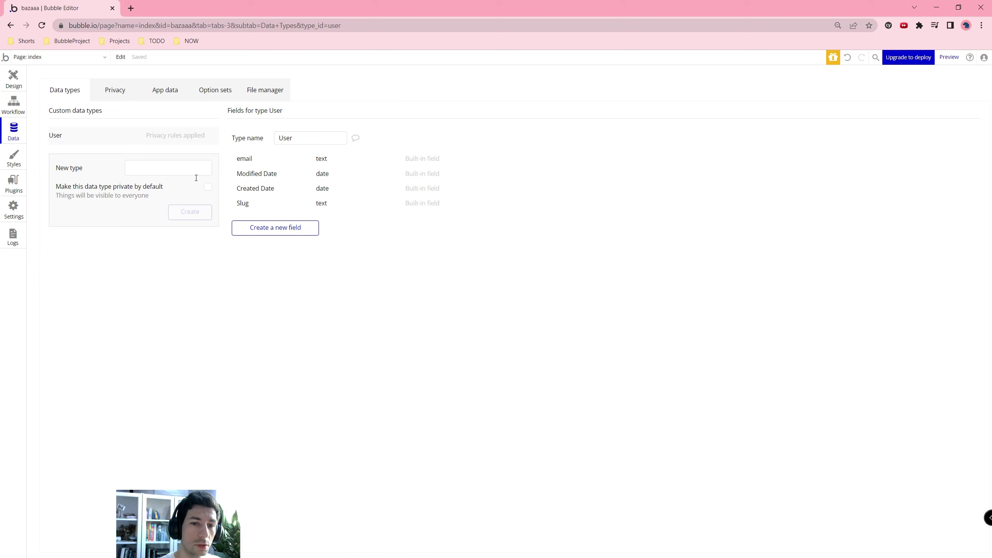
{"action": "left_click", "coordinate": [190, 166]}
{"action": "type", "text": "Pr"}
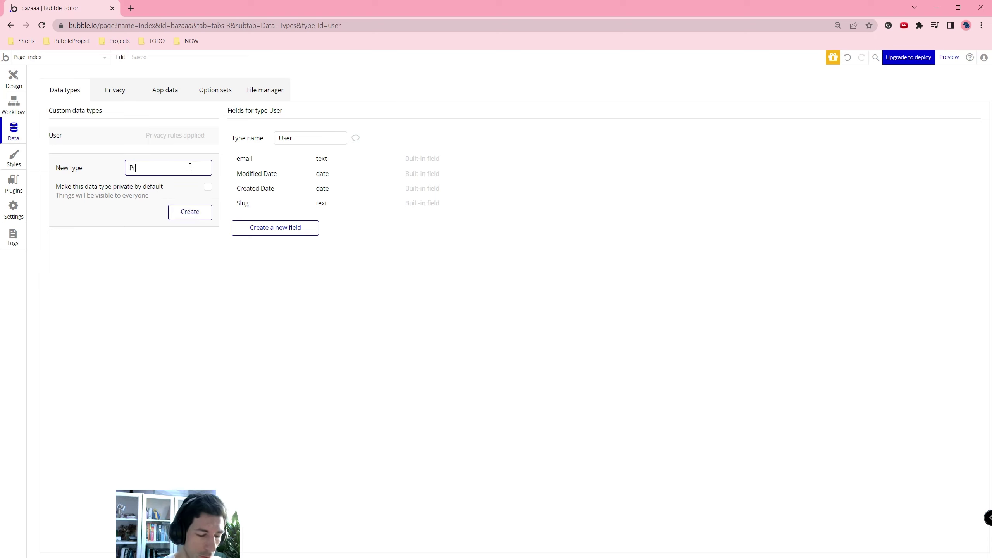
{"action": "type", "text": "oject"}
{"action": "key", "text": "Return"}
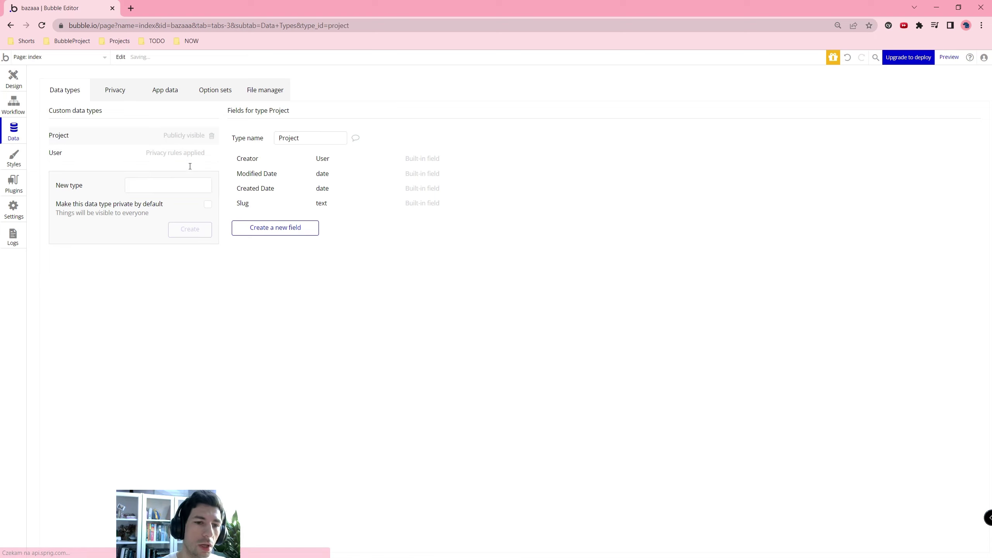
{"action": "left_click", "coordinate": [166, 181]}
{"action": "type", "text": "Task"}
{"action": "key", "text": "Return"}
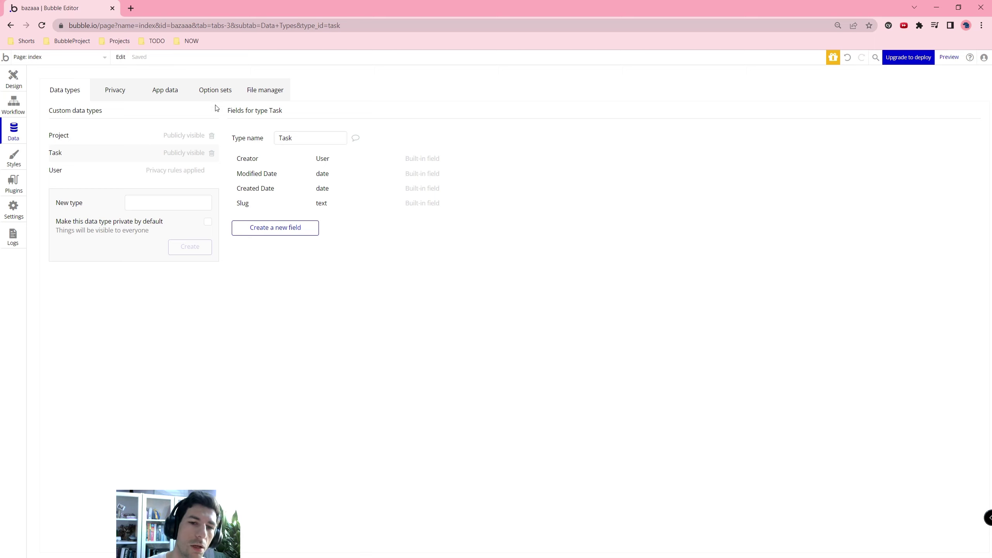
Examine the built-in fields of the User, Task and Project data types.
{"action": "left_click", "coordinate": [92, 171]}
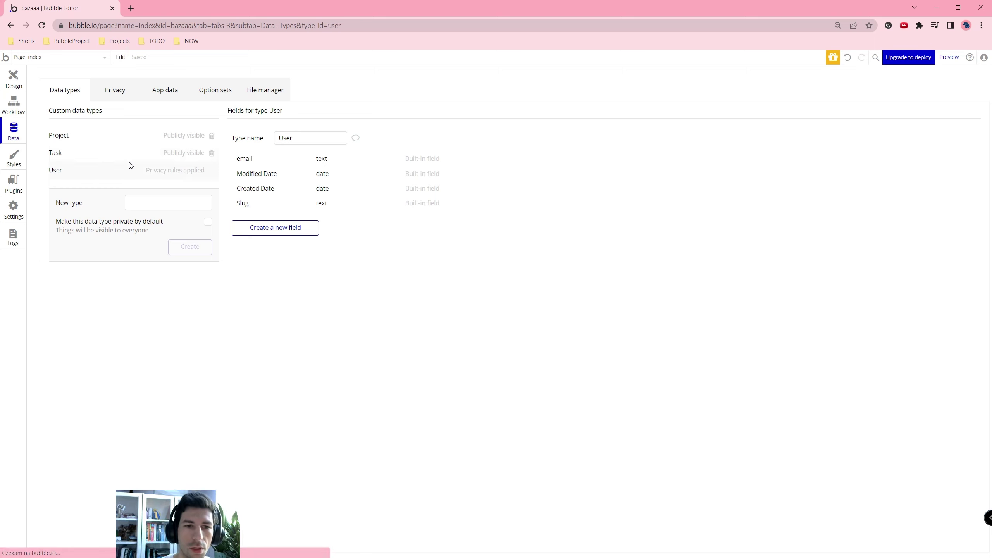
{"action": "left_click", "coordinate": [110, 153]}
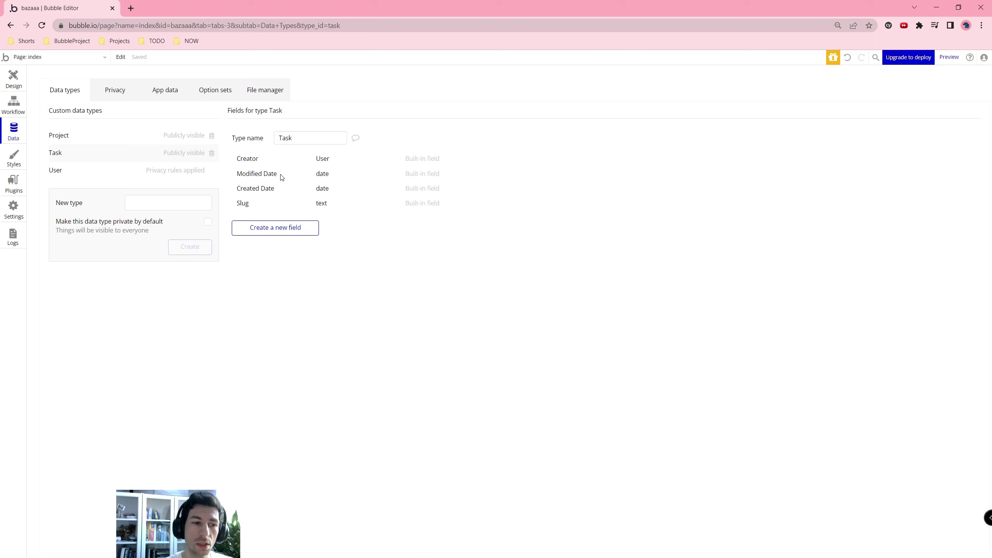
{"action": "mouse_move", "coordinate": [282, 177]}
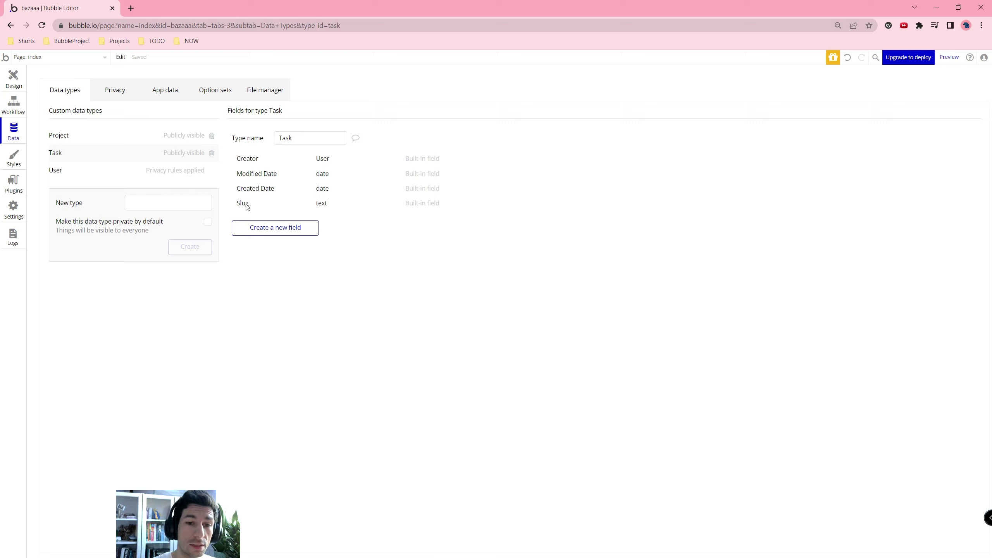
{"action": "mouse_move", "coordinate": [247, 207]}
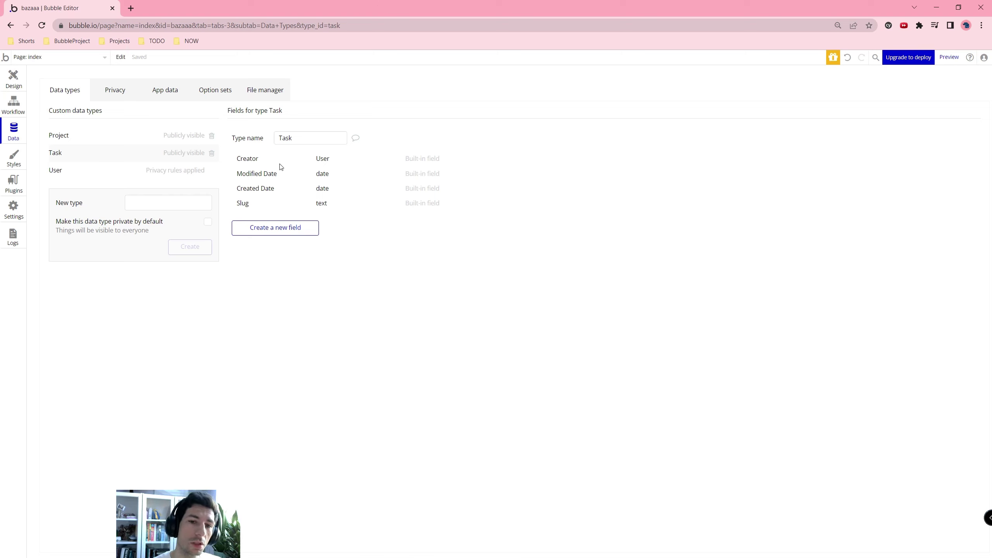
{"action": "left_click", "coordinate": [306, 133]}
{"action": "left_click_drag", "start_coordinate": [299, 138], "coordinate": [276, 140]}
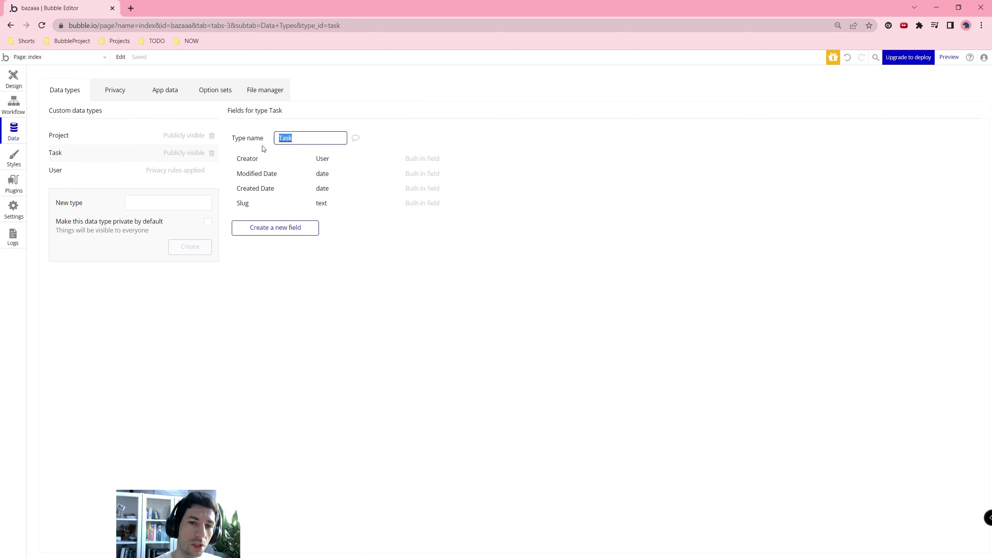
{"action": "left_click", "coordinate": [110, 140]}
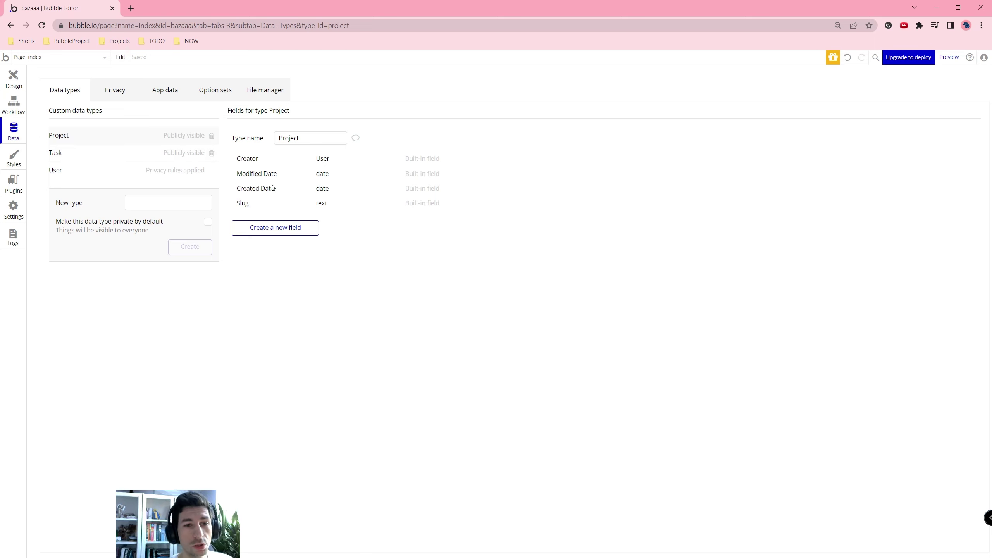
Add a field called Name of type text to the User data type.
{"action": "left_click", "coordinate": [60, 169]}
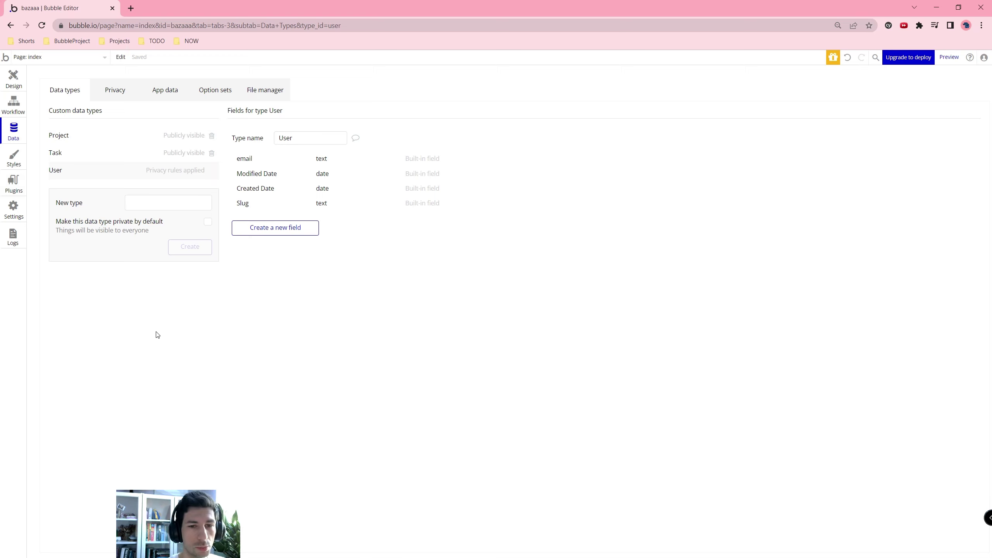
{"action": "left_click", "coordinate": [315, 232]}
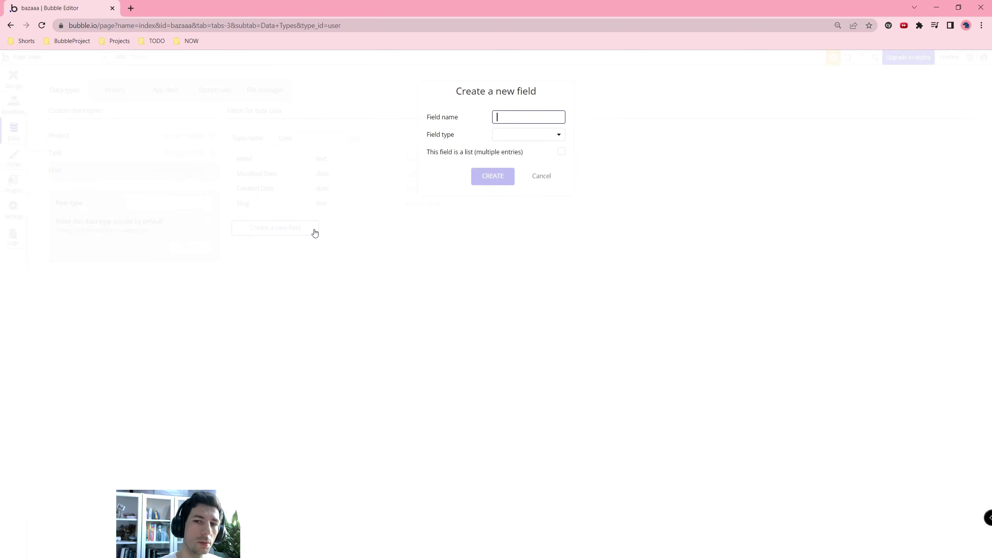
{"action": "type", "text": "Name"}
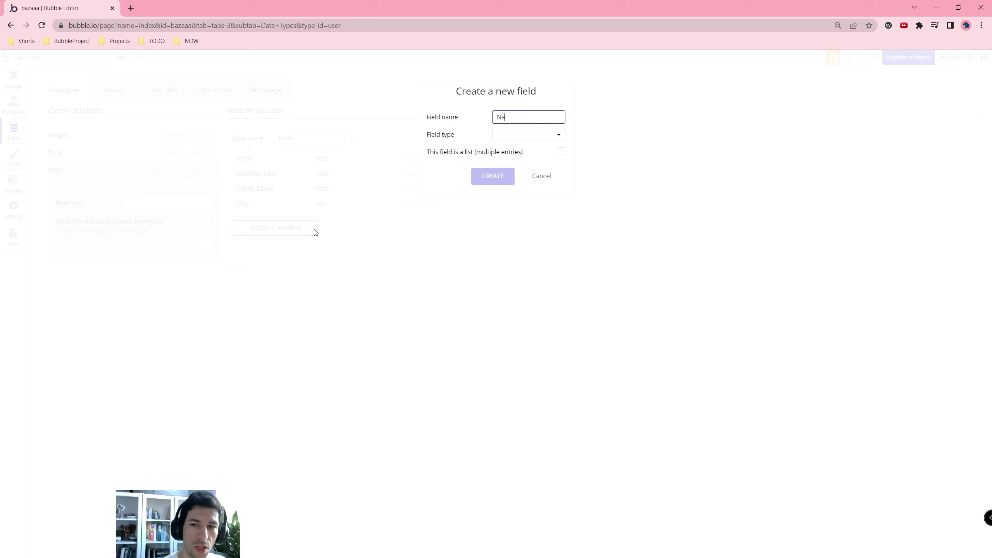
{"action": "left_click", "coordinate": [555, 135]}
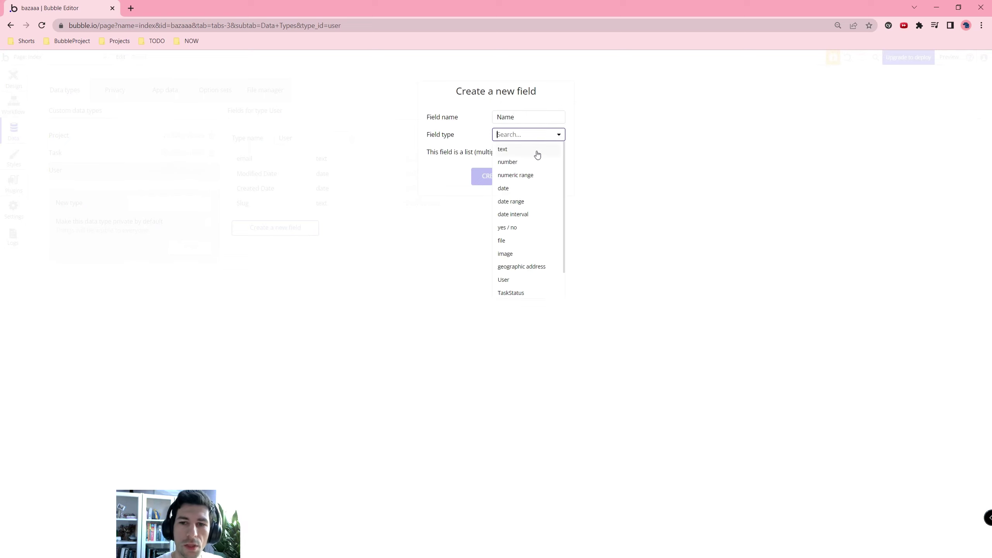
{"action": "left_click", "coordinate": [534, 150]}
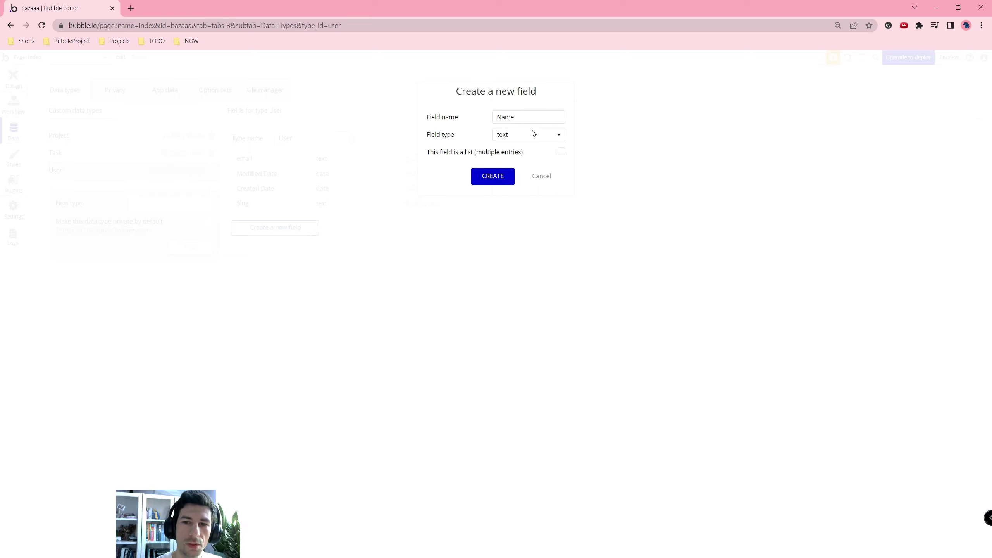
{"action": "left_click", "coordinate": [489, 176]}
Add a PhoneNumber field of type text to the User data type.
{"action": "left_click", "coordinate": [291, 244]}
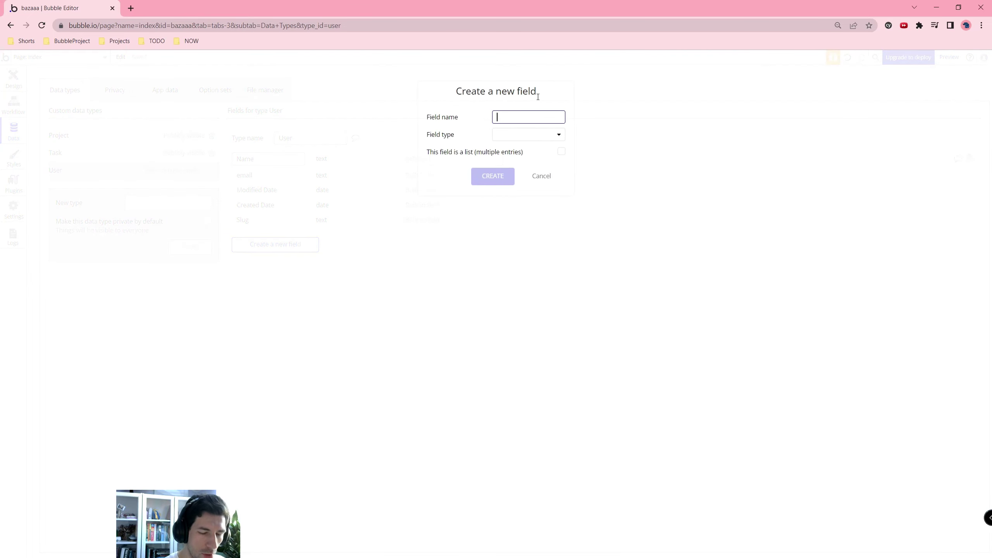
{"action": "type", "text": "Phone"}
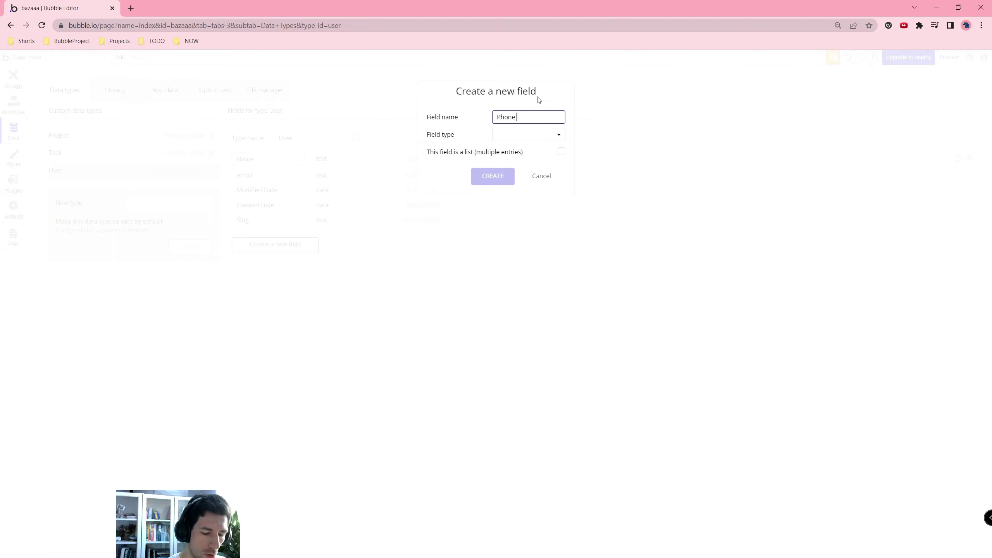
{"action": "type", "text": " Number"}
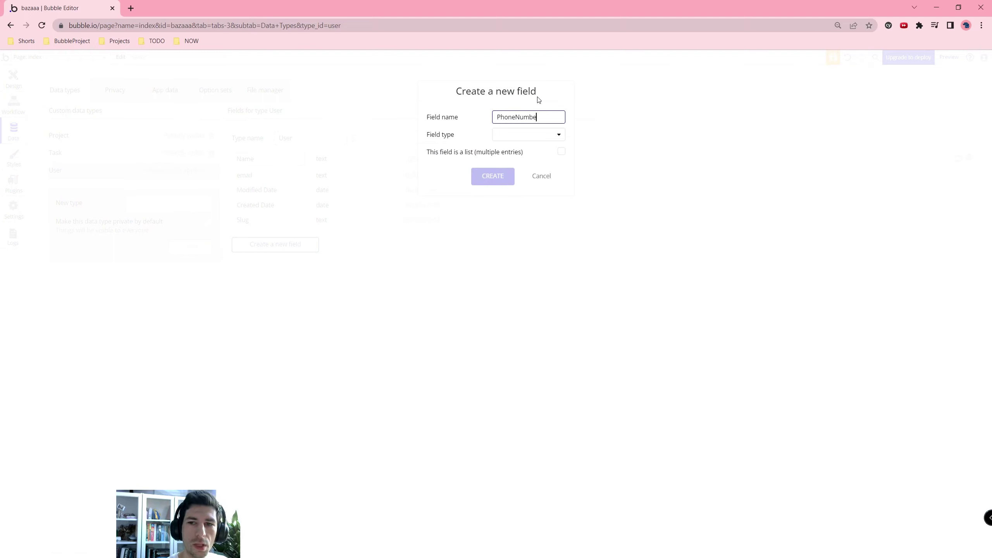
{"action": "left_click", "coordinate": [529, 135]}
{"action": "left_click", "coordinate": [502, 149]}
{"action": "left_click", "coordinate": [486, 176]}
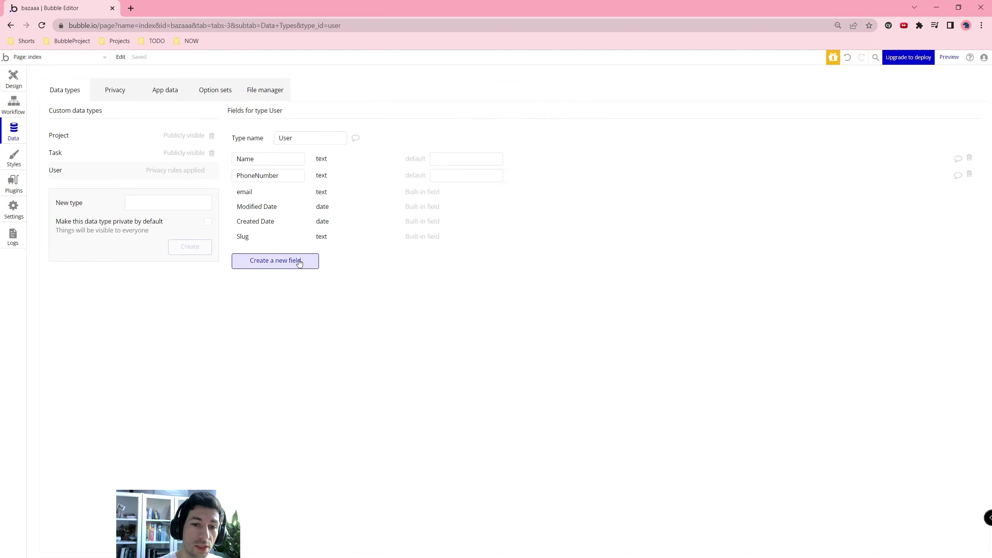
Add a Photo field of type image to the User data type, reviewing the available field types.
{"action": "left_click", "coordinate": [298, 262]}
{"action": "type", "text": "Photo"}
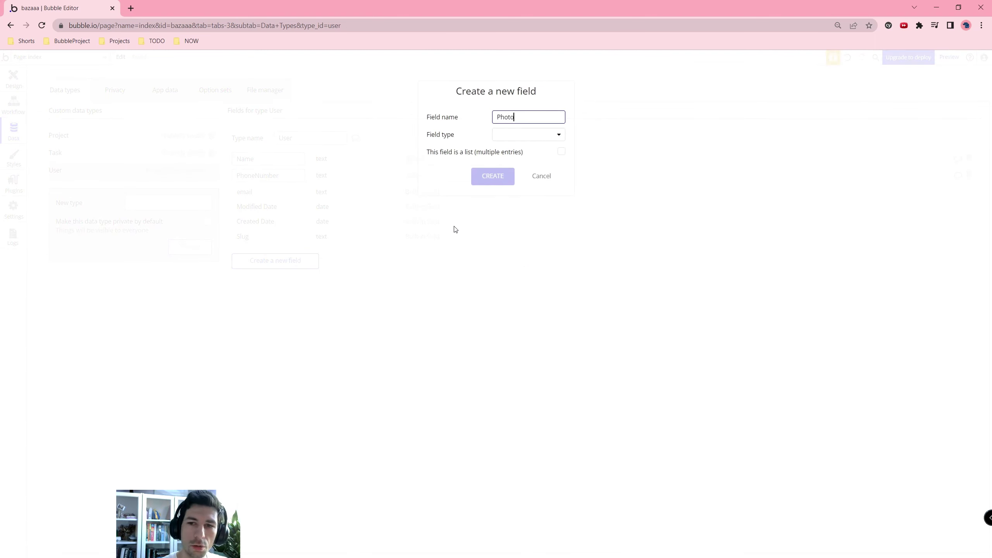
{"action": "left_click", "coordinate": [515, 134]}
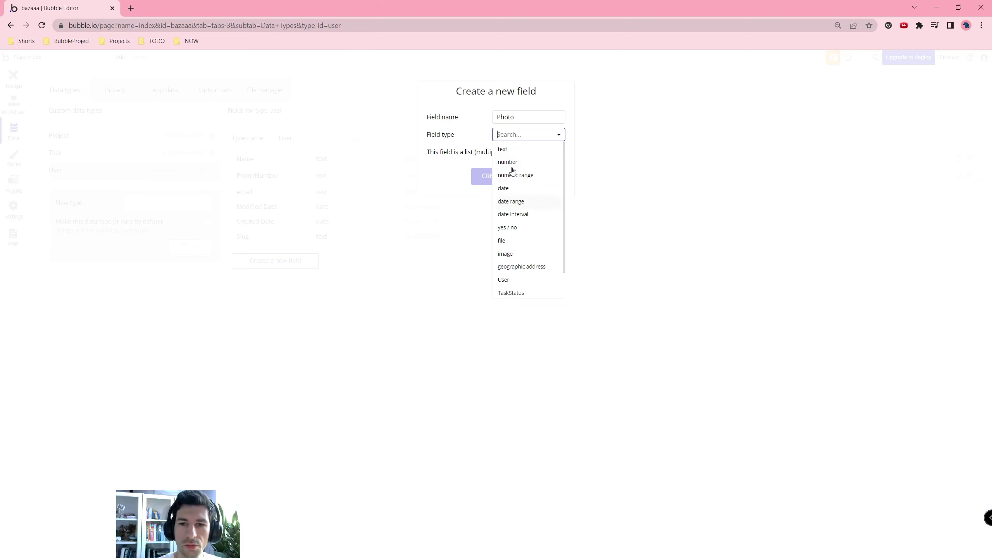
{"action": "left_click", "coordinate": [529, 255]}
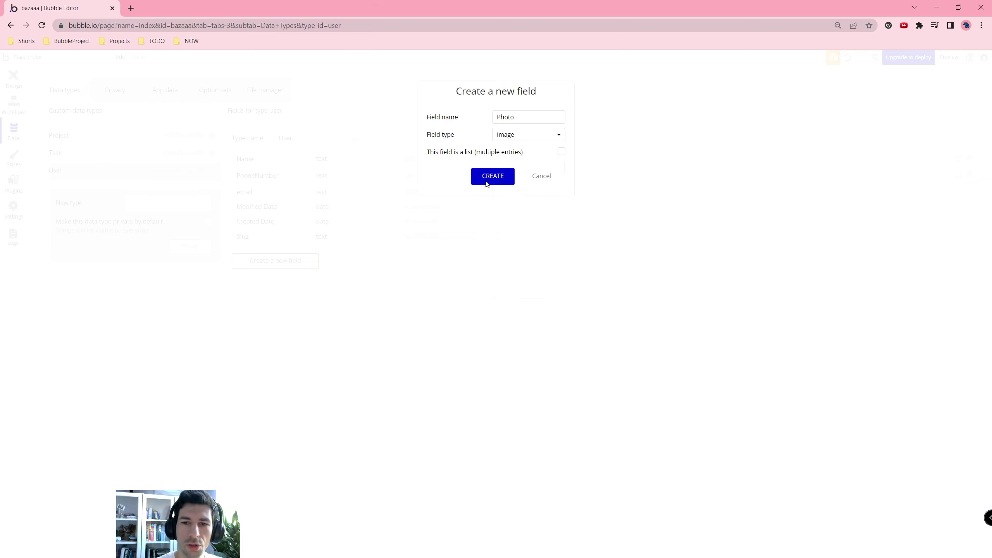
{"action": "left_click", "coordinate": [516, 135]}
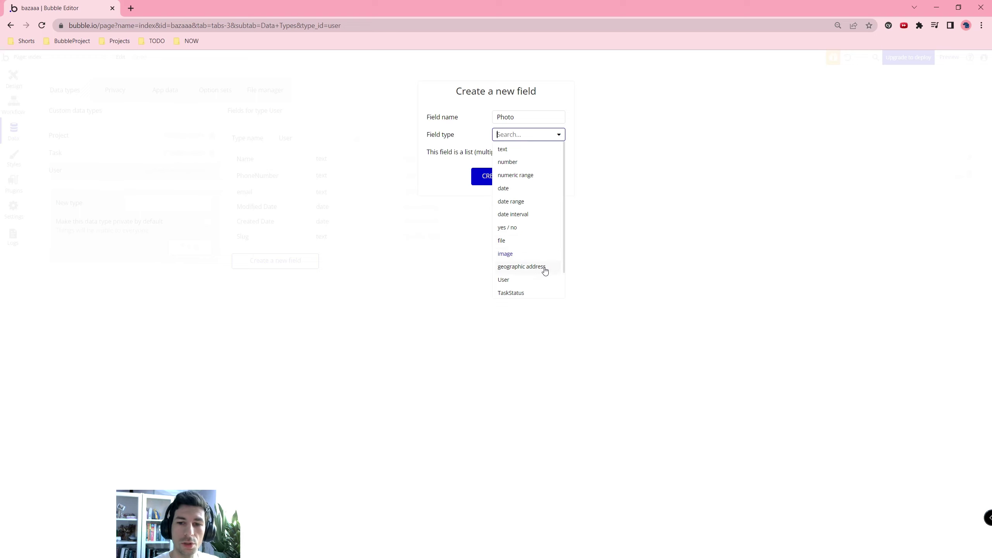
{"action": "scroll", "coordinate": [545, 250], "scroll_direction": "down", "scroll_amount": 1}
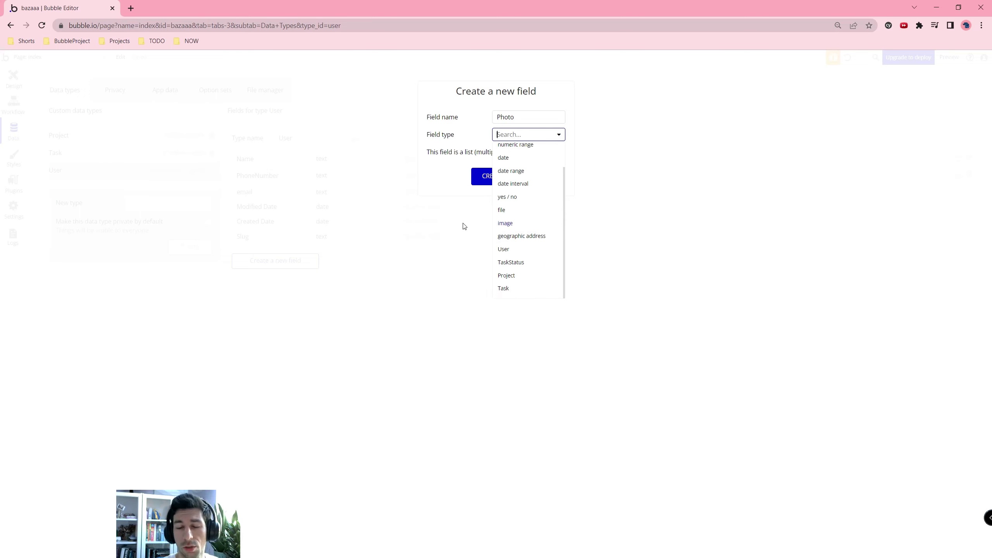
{"action": "scroll", "coordinate": [508, 219], "scroll_direction": "up", "scroll_amount": 1}
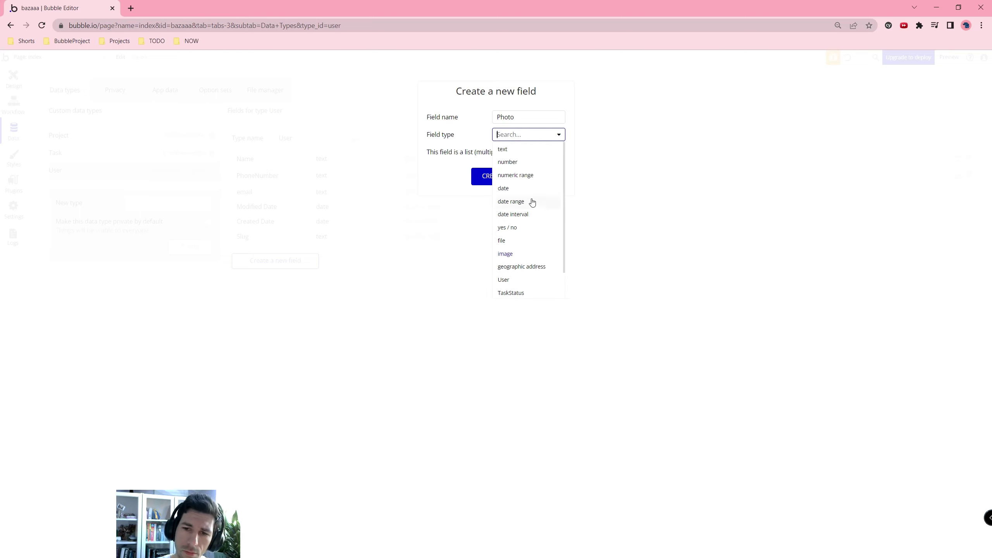
{"action": "left_click", "coordinate": [507, 255]}
{"action": "left_click", "coordinate": [488, 181]}
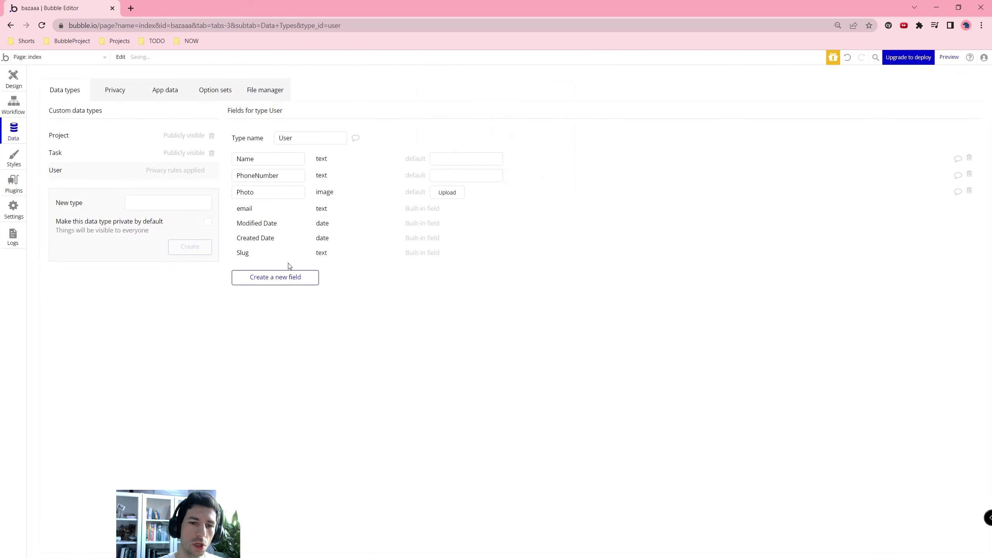
Add a JobPosition field of type text to the User data type.
{"action": "left_click", "coordinate": [276, 278]}
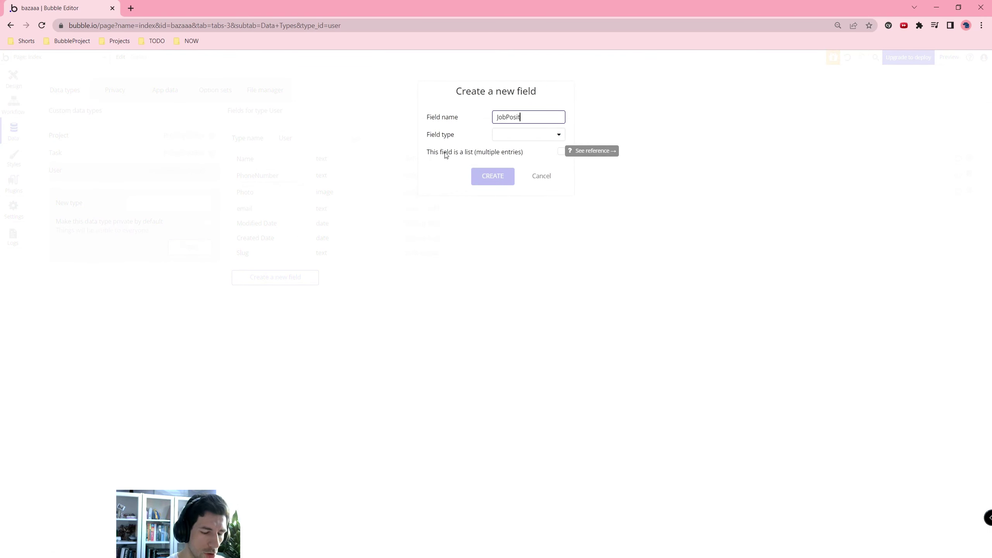
{"action": "left_click", "coordinate": [504, 136]}
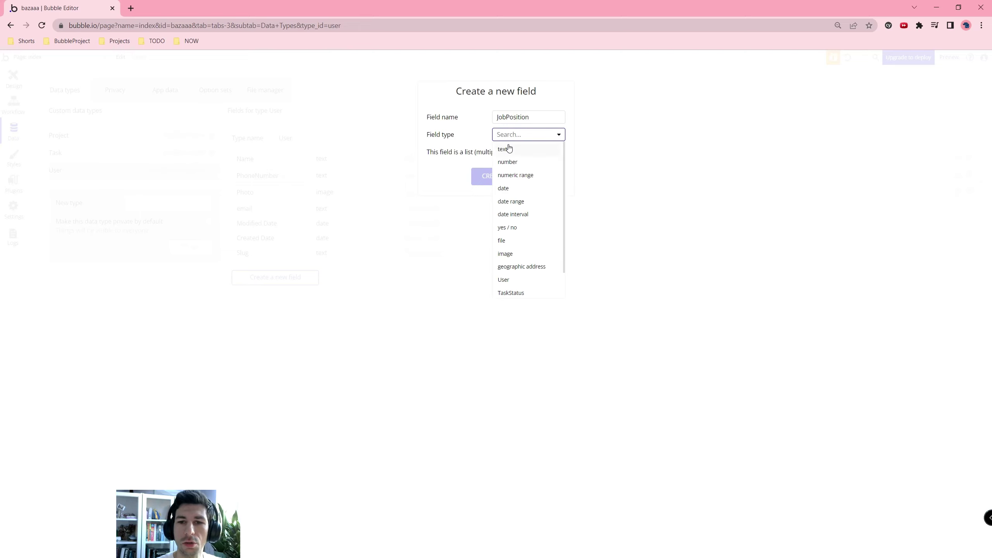
{"action": "left_click", "coordinate": [508, 153]}
{"action": "left_click", "coordinate": [503, 177]}
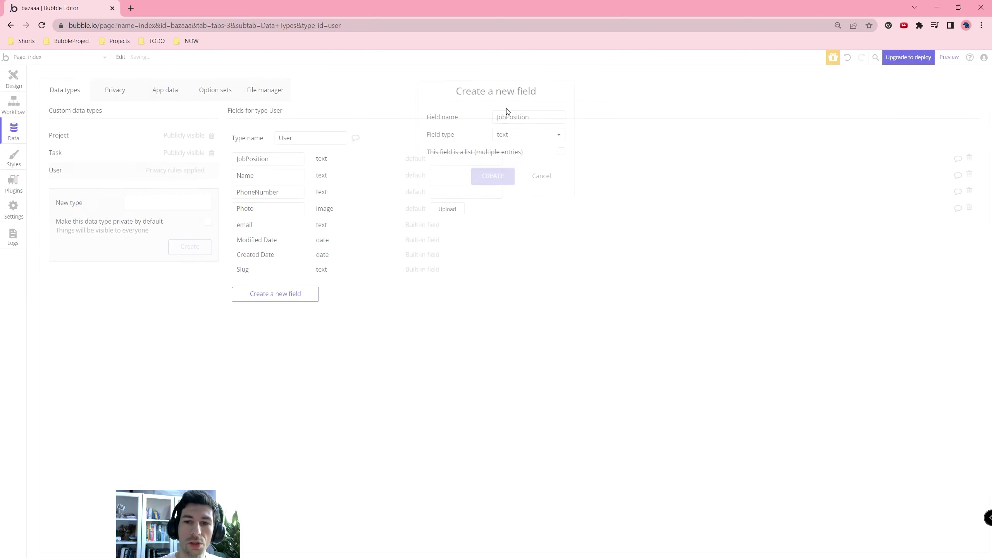
Add a Department field of type text to the User data type.
{"action": "left_click", "coordinate": [269, 296]}
{"action": "type", "text": "Dep[art"}
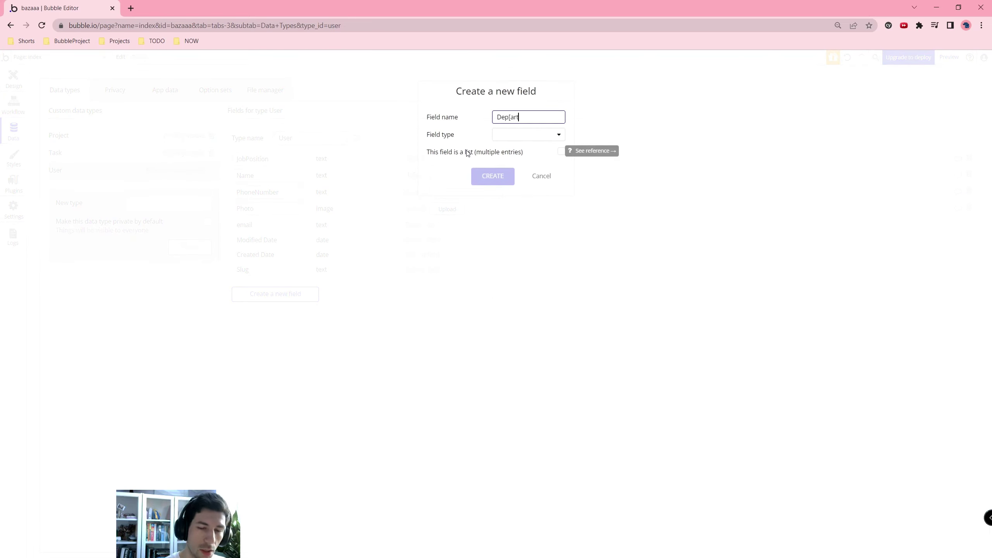
{"action": "type", "text": "tmo"}
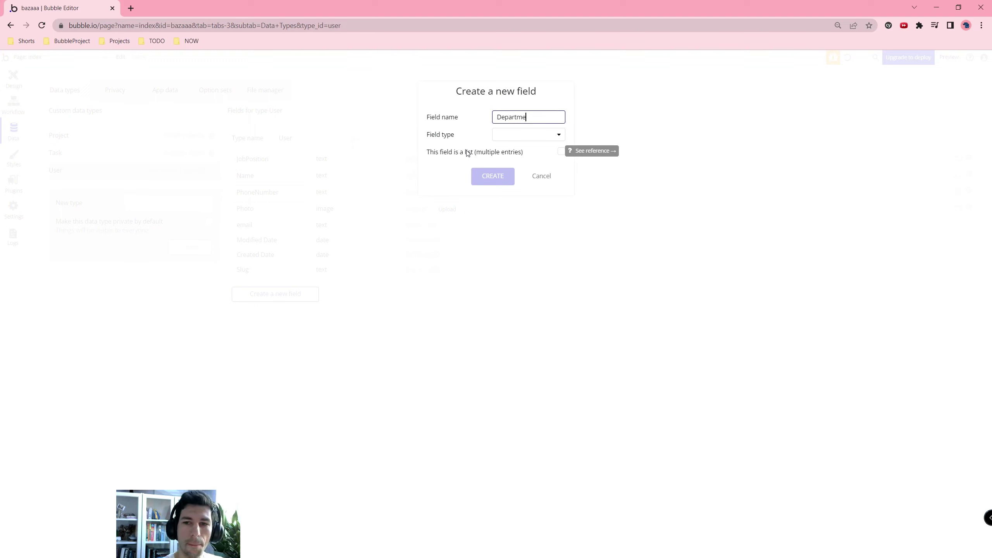
{"action": "left_click", "coordinate": [503, 136]}
{"action": "left_click", "coordinate": [504, 150]}
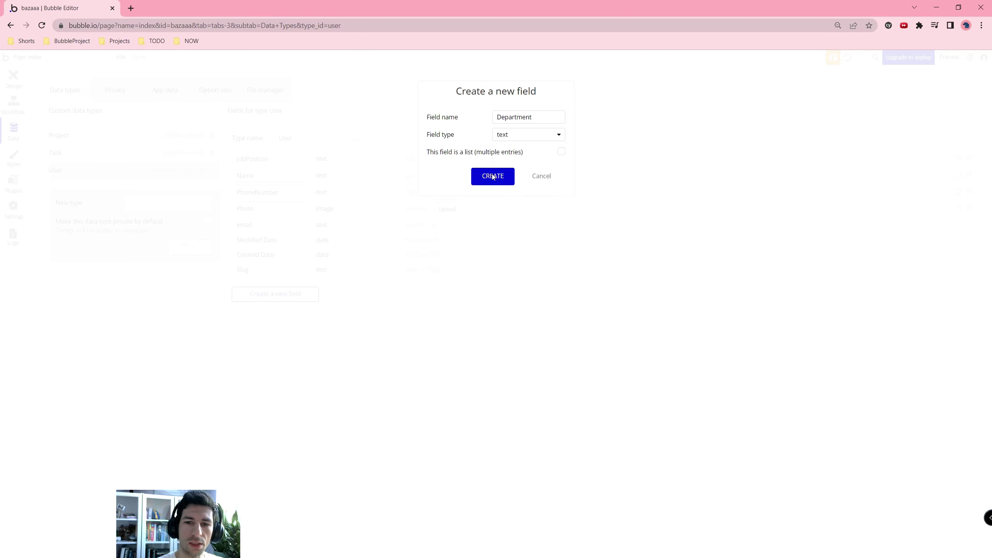
{"action": "left_click", "coordinate": [494, 176]}
Open the Task data type and add a field named Date of type date.
{"action": "left_click", "coordinate": [105, 156]}
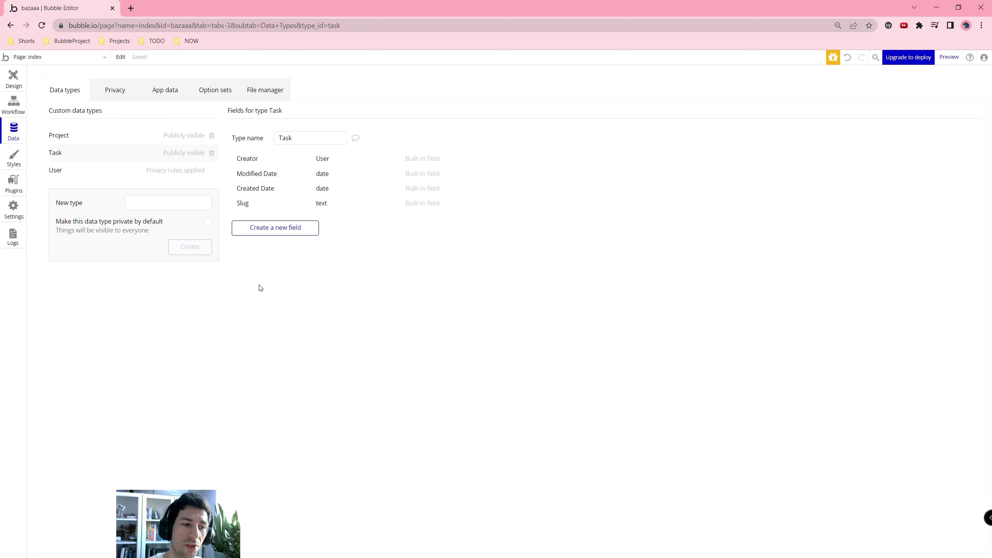
{"action": "left_click", "coordinate": [264, 230]}
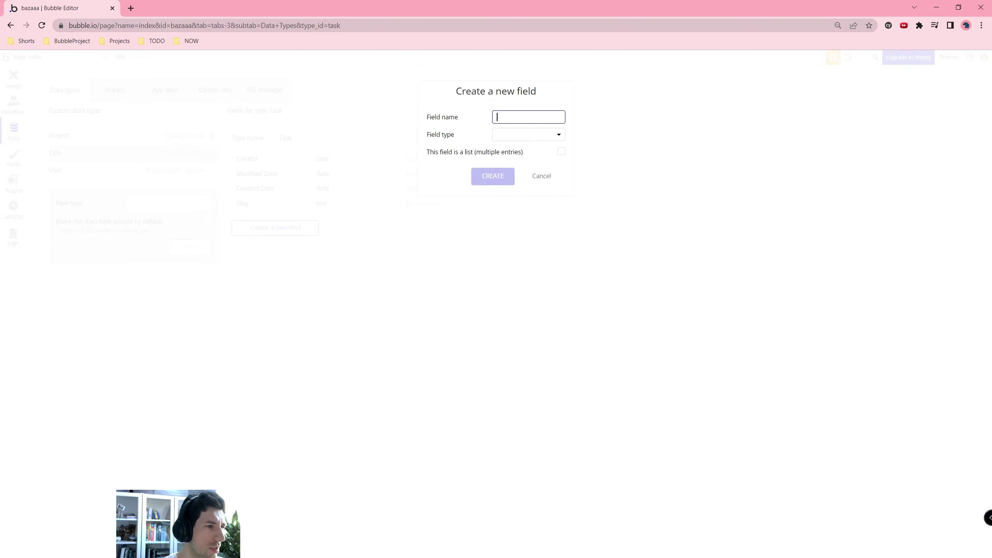
{"action": "type", "text": "Date"}
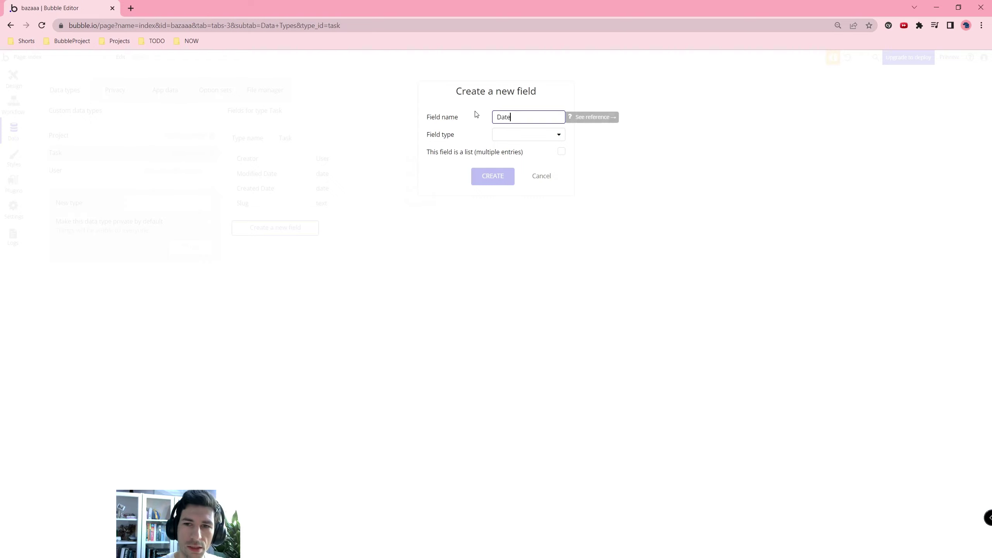
{"action": "left_click", "coordinate": [526, 136]}
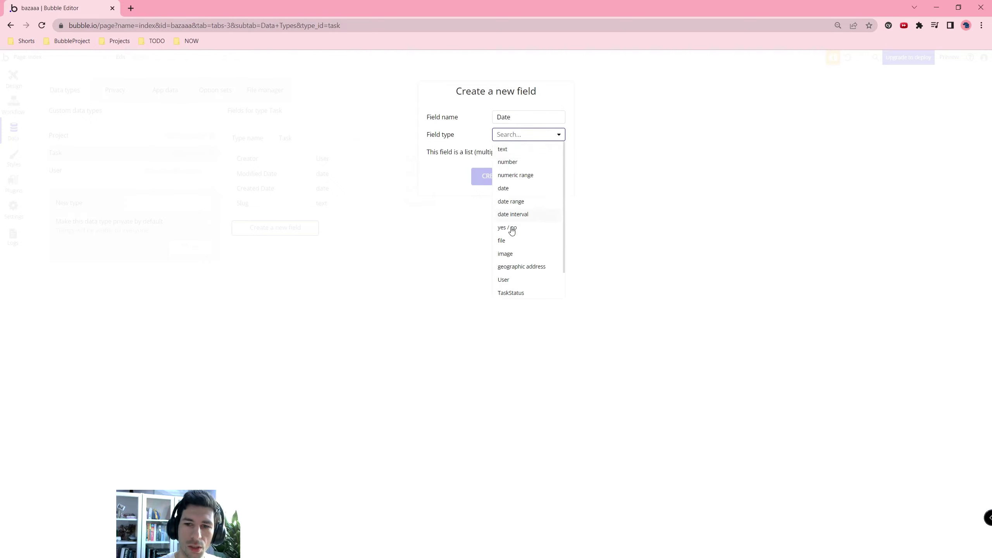
{"action": "left_click", "coordinate": [505, 189]}
{"action": "left_click", "coordinate": [502, 178]}
Add a Description field of type text to the Task data type.
{"action": "left_click", "coordinate": [295, 247]}
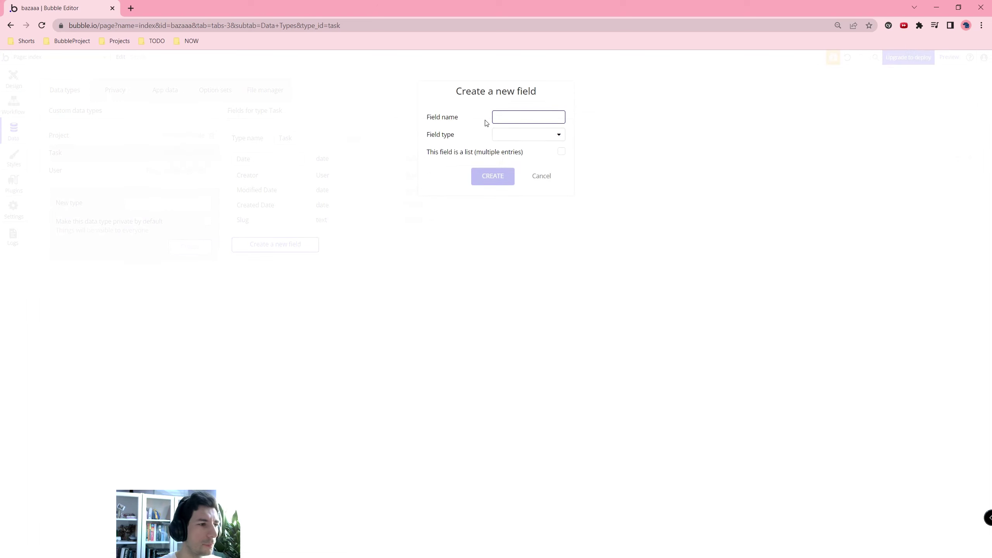
{"action": "type", "text": "Description"}
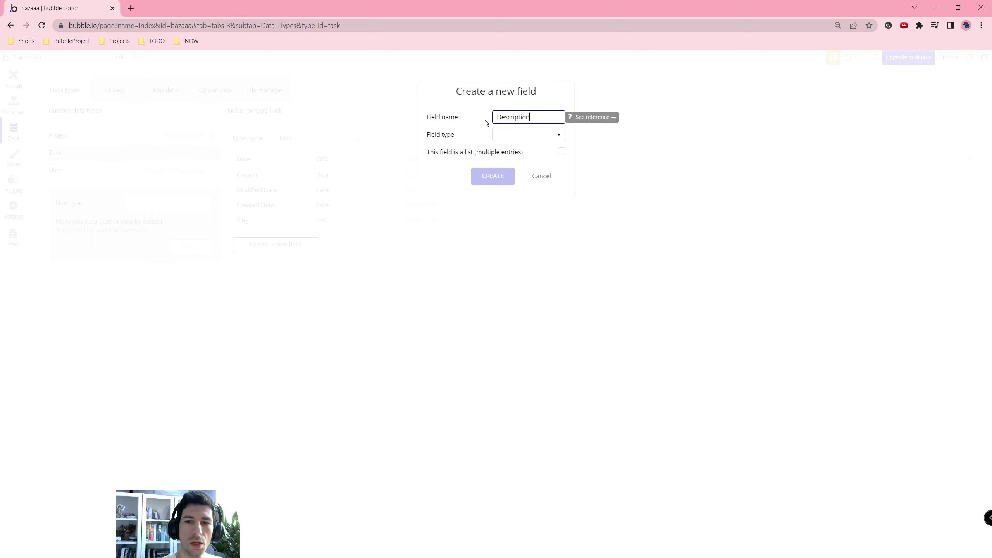
{"action": "left_click", "coordinate": [500, 138]}
{"action": "left_click", "coordinate": [500, 150]}
{"action": "left_click", "coordinate": [488, 178]}
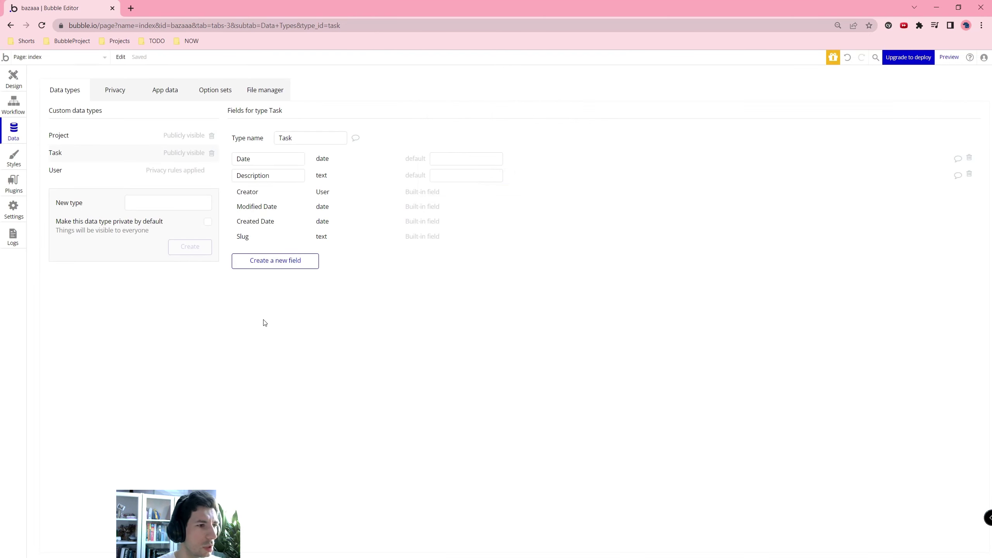
Add a Members field to the Task data type as a list of User entries.
{"action": "left_click", "coordinate": [271, 266]}
{"action": "type", "text": "Members"}
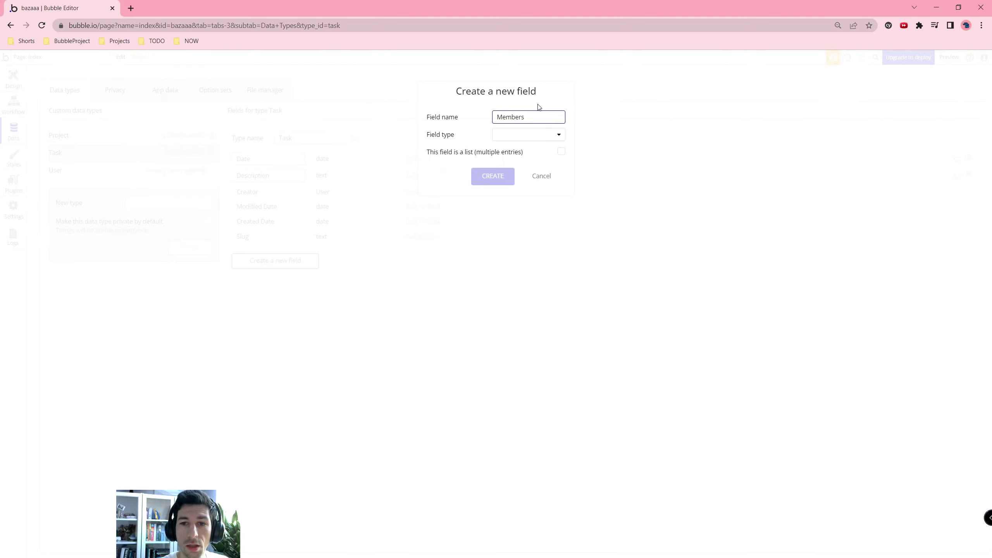
{"action": "left_click", "coordinate": [518, 135]}
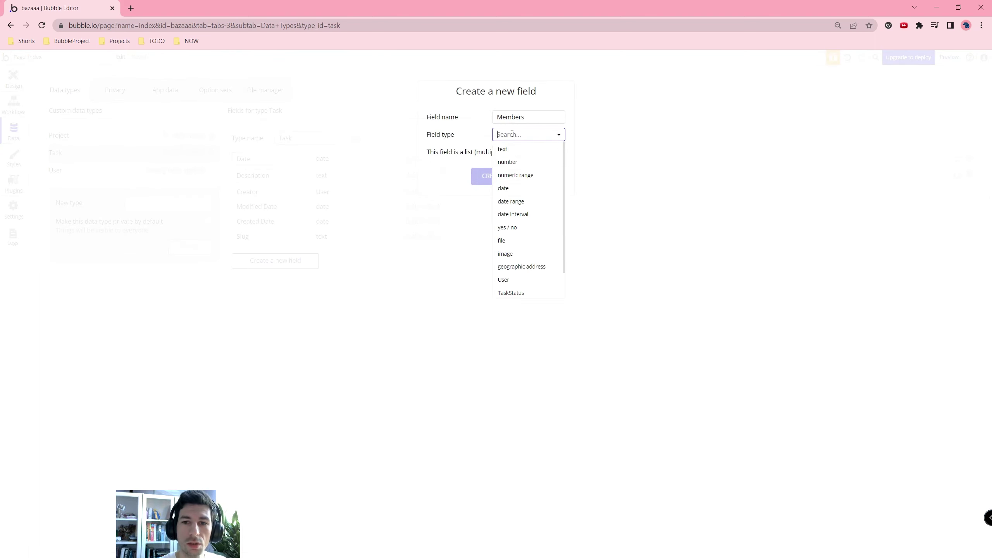
{"action": "left_click", "coordinate": [510, 280]}
{"action": "left_click", "coordinate": [561, 154]}
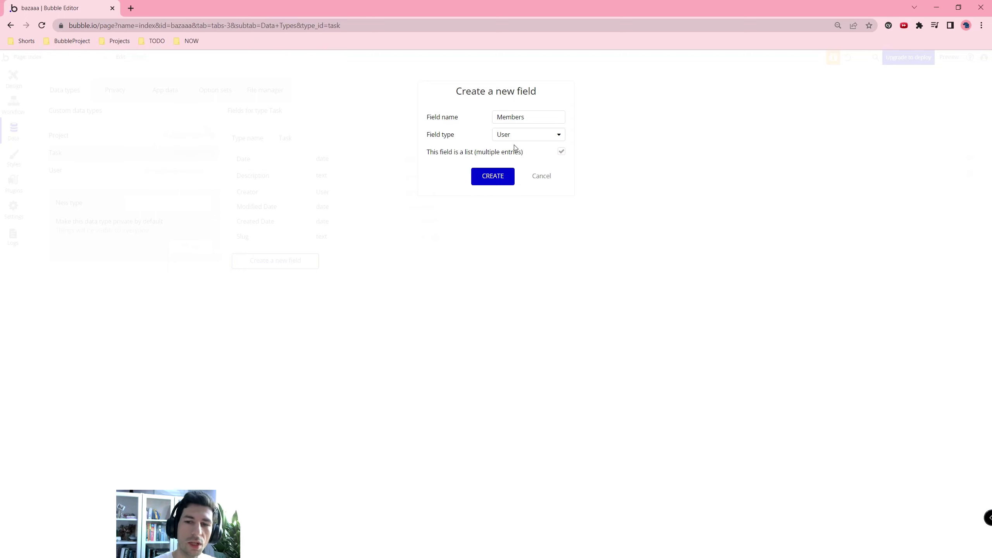
{"action": "left_click", "coordinate": [495, 176]}
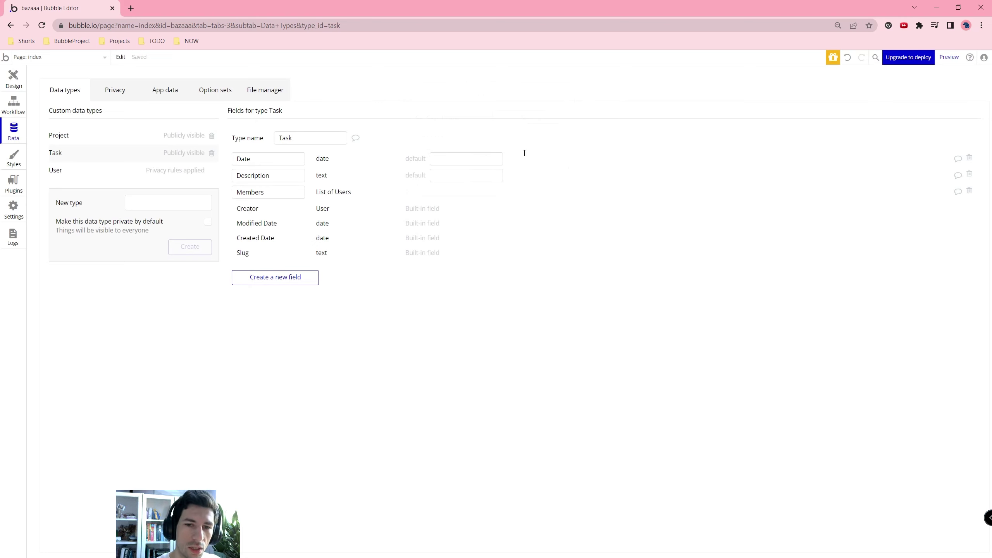
Add a field called Name of type text to the Task data type.
{"action": "left_click", "coordinate": [275, 277]}
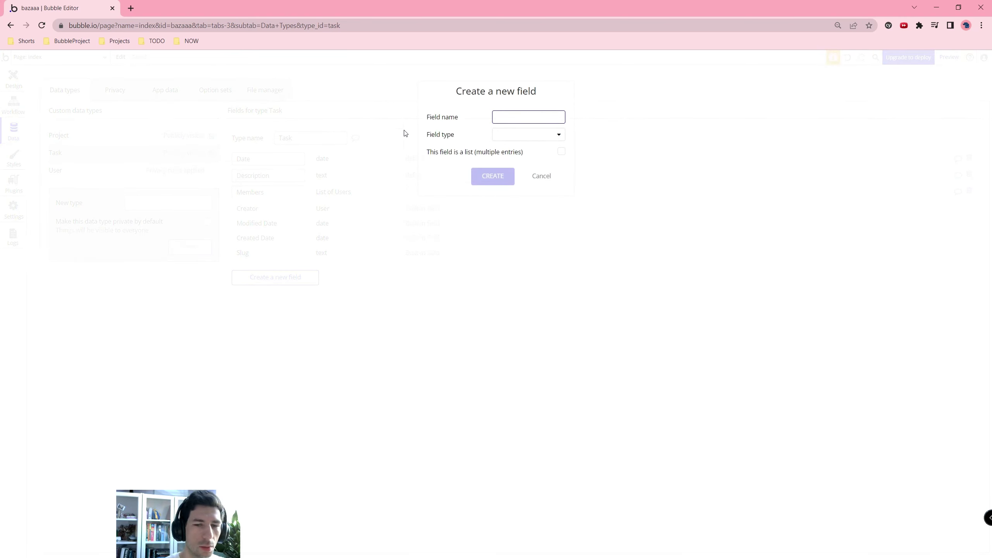
{"action": "type", "text": "Name"}
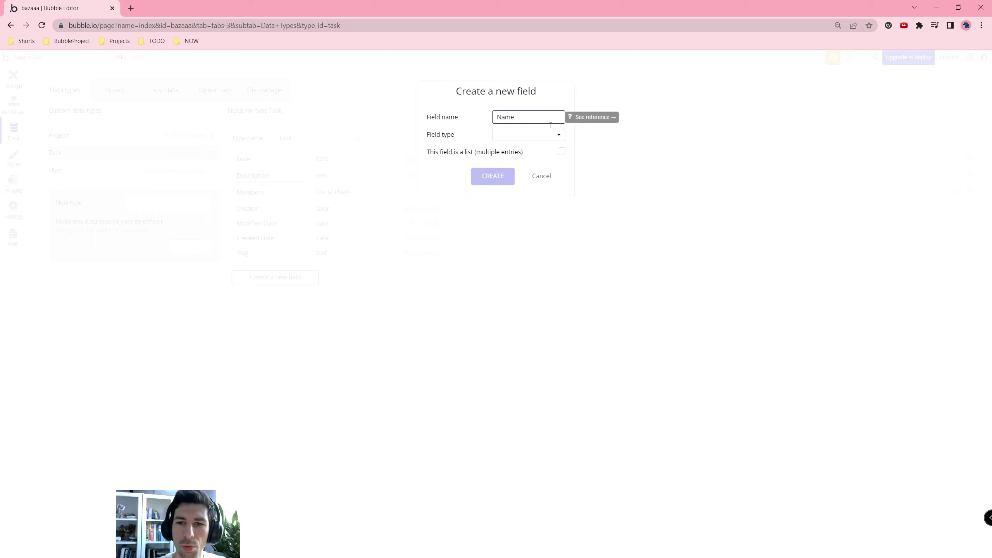
{"action": "left_click", "coordinate": [543, 135]}
{"action": "left_click", "coordinate": [514, 152]}
{"action": "right_click", "coordinate": [514, 151]}
{"action": "key", "text": "Escape"}
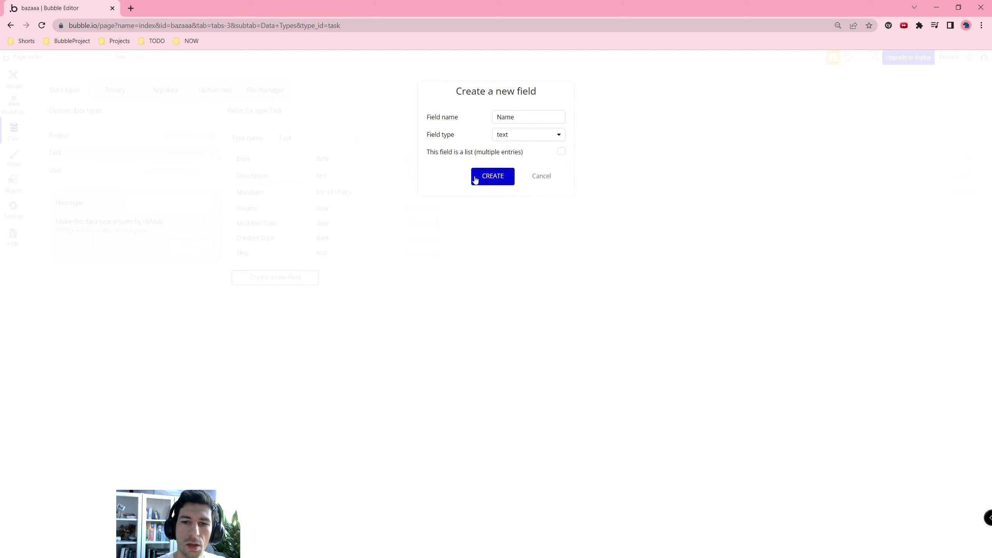
{"action": "left_click", "coordinate": [476, 177]}
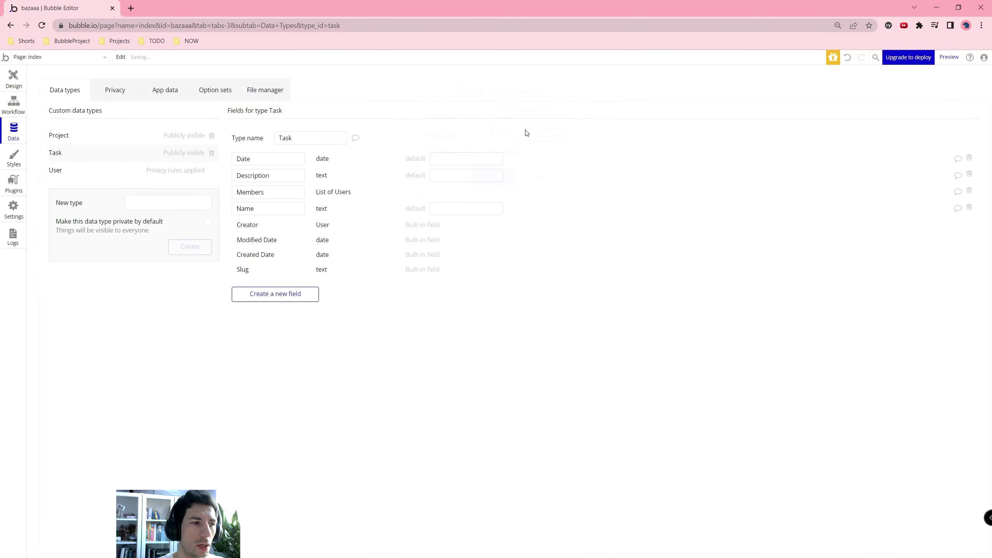
Add a Project field to the Task data type that references the Project type.
{"action": "left_click", "coordinate": [277, 298]}
{"action": "type", "text": "Project"}
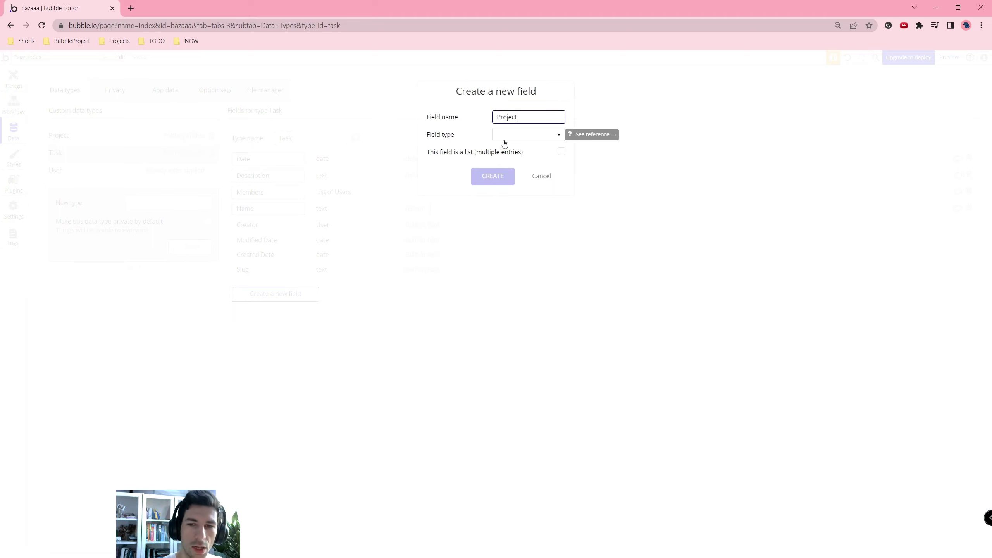
{"action": "left_click", "coordinate": [504, 144]}
{"action": "scroll", "coordinate": [523, 274], "scroll_direction": "down", "scroll_amount": 1}
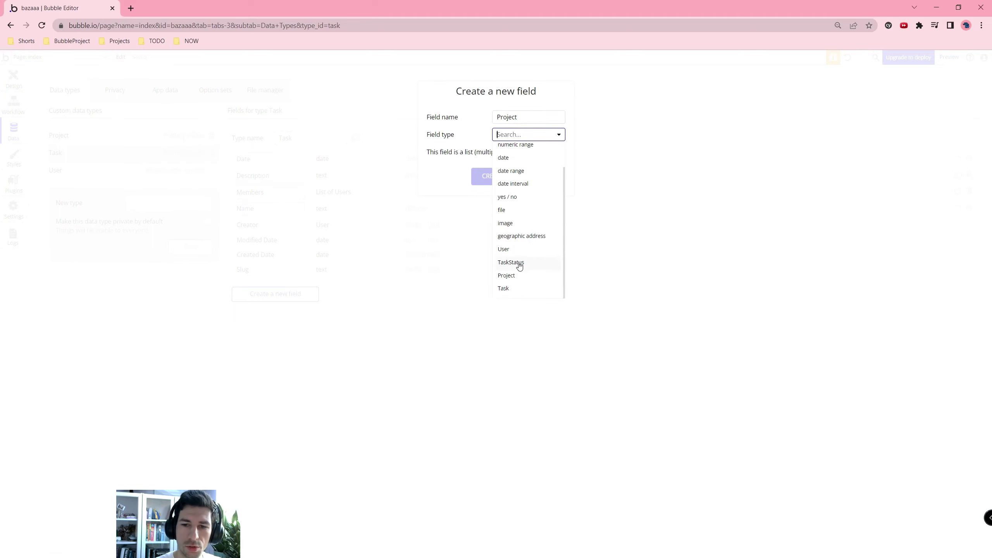
{"action": "left_click", "coordinate": [522, 276]}
{"action": "left_click", "coordinate": [488, 174]}
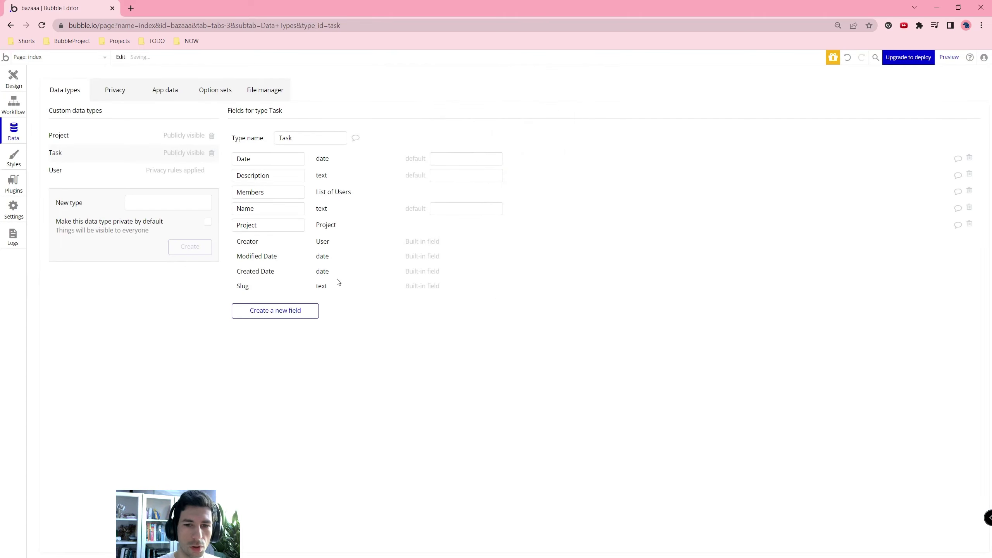
Add a Responsible field of type User to the Task data type.
{"action": "left_click", "coordinate": [285, 301]}
{"action": "type", "text": "Res"}
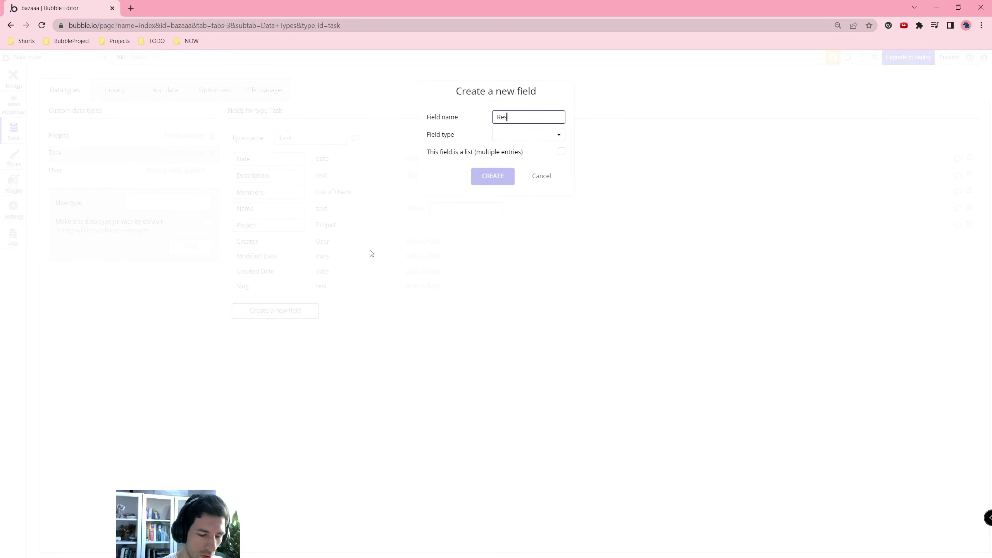
{"action": "type", "text": "ponsible"}
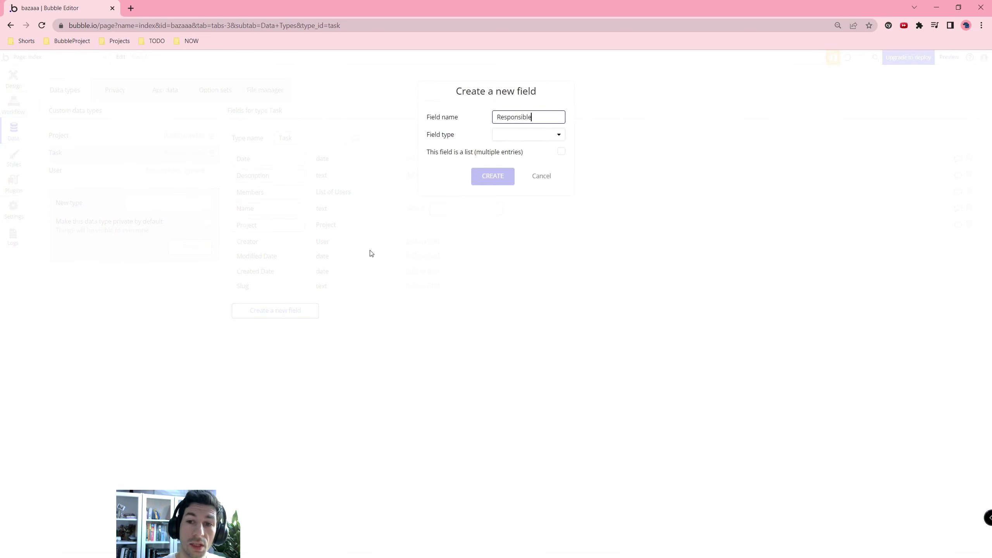
{"action": "left_click", "coordinate": [508, 135]}
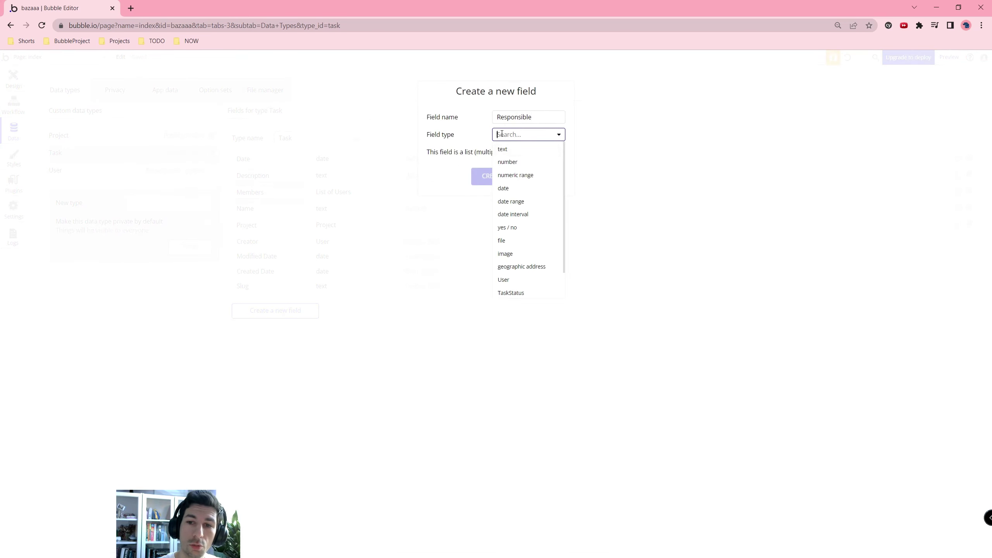
{"action": "left_click", "coordinate": [515, 281]}
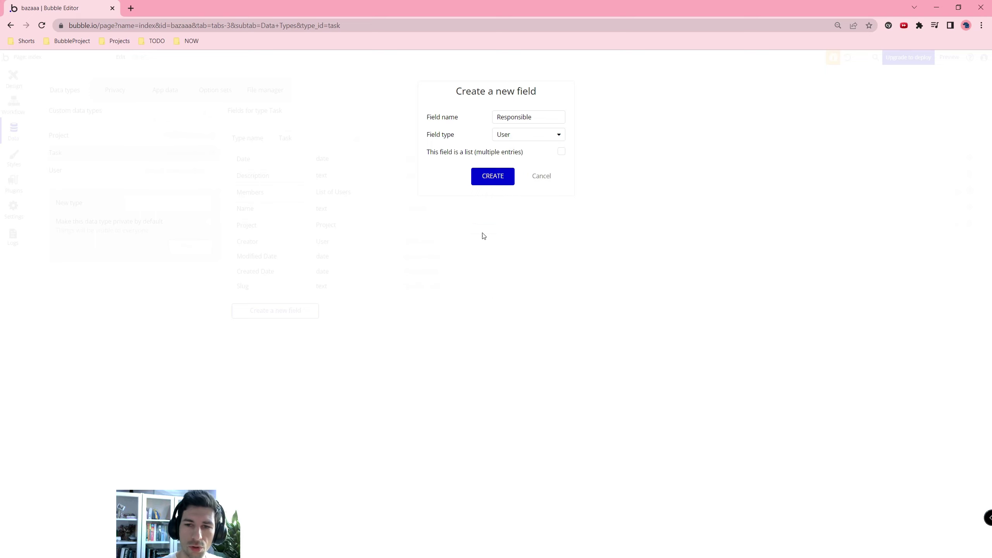
{"action": "left_click", "coordinate": [481, 185]}
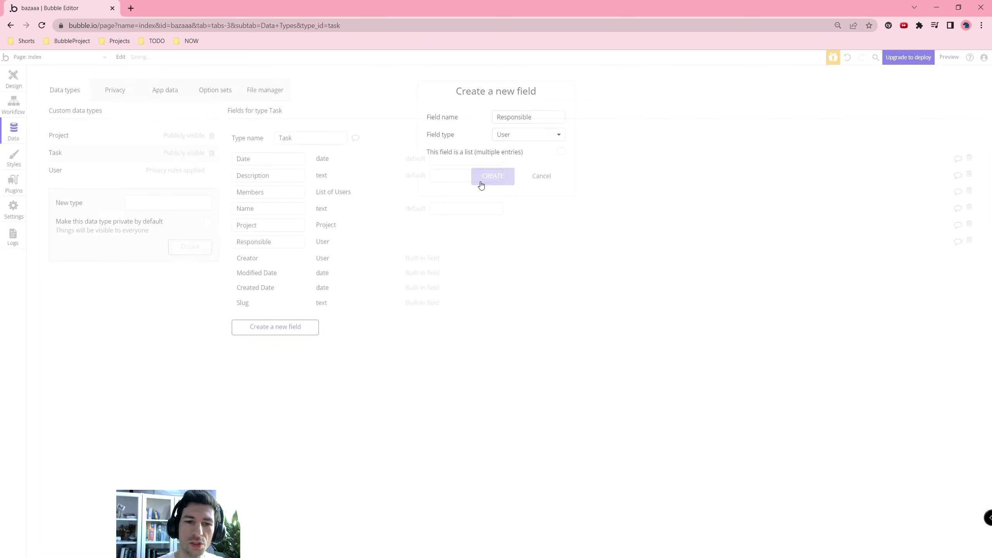
Add a Description field of type text to the Project data type.
{"action": "left_click", "coordinate": [98, 136]}
{"action": "left_click", "coordinate": [253, 239]}
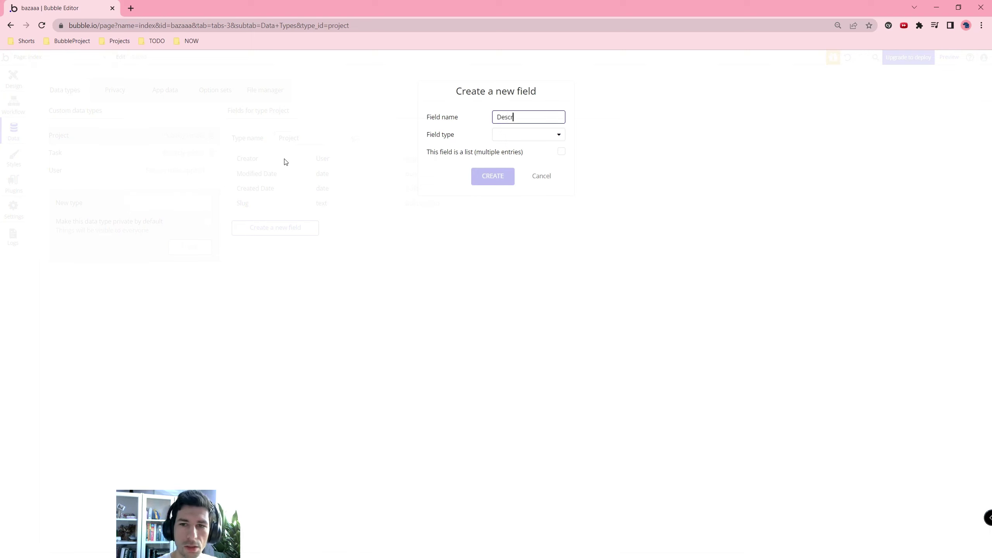
{"action": "left_click", "coordinate": [508, 135]}
{"action": "left_click", "coordinate": [502, 149]}
{"action": "left_click", "coordinate": [494, 176]}
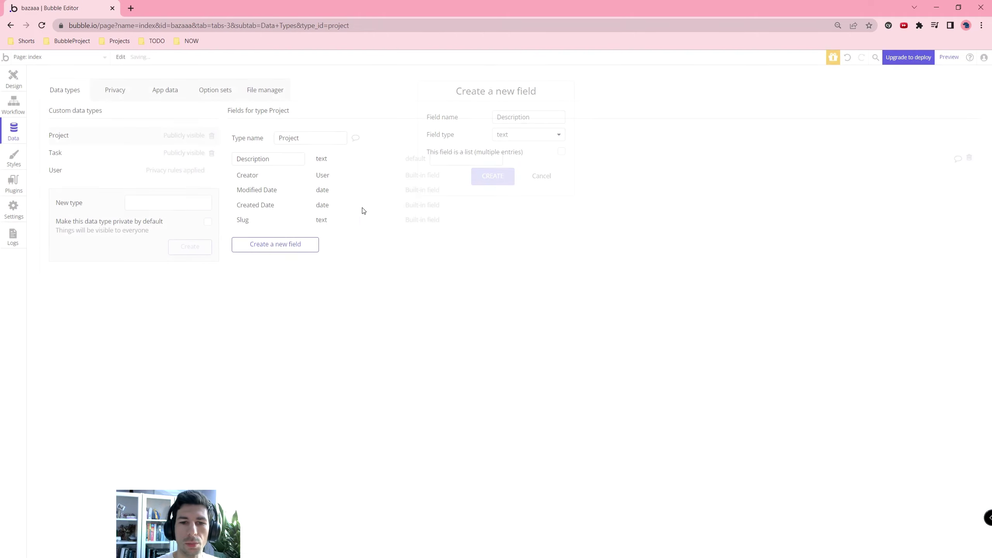
Add a FinalDate field of type date to the Project data type.
{"action": "left_click", "coordinate": [302, 245]}
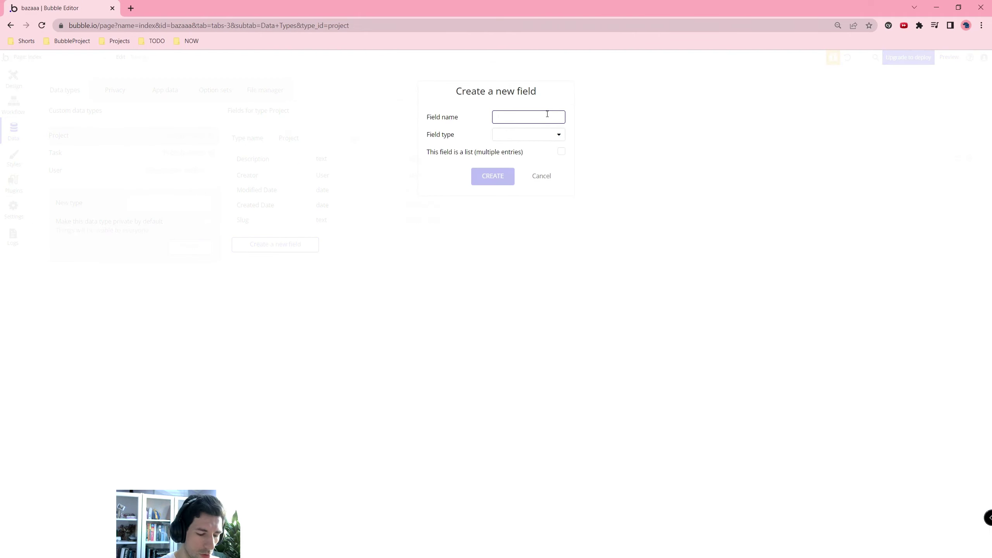
{"action": "type", "text": "FinalDate"}
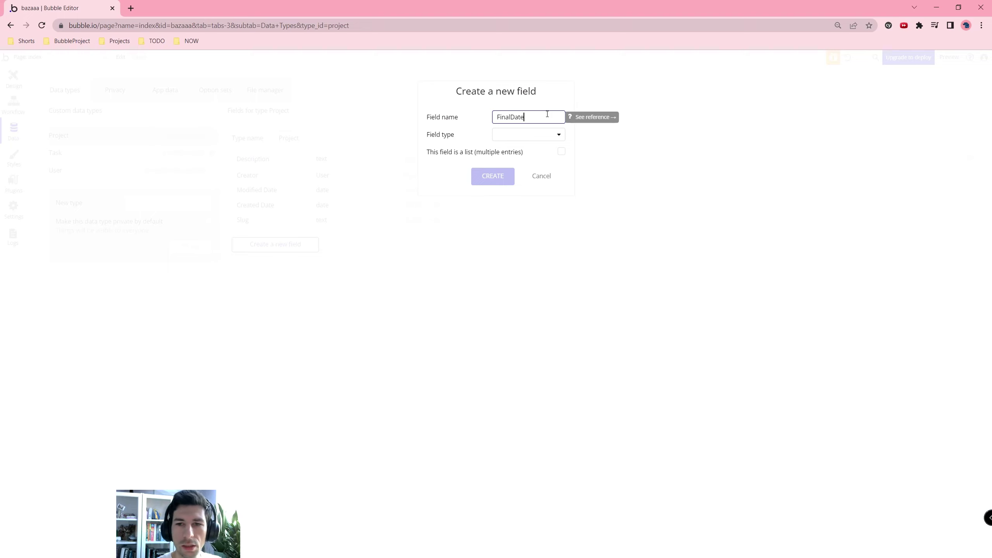
{"action": "left_click", "coordinate": [523, 135]}
{"action": "left_click", "coordinate": [510, 189]}
{"action": "left_click", "coordinate": [504, 184]}
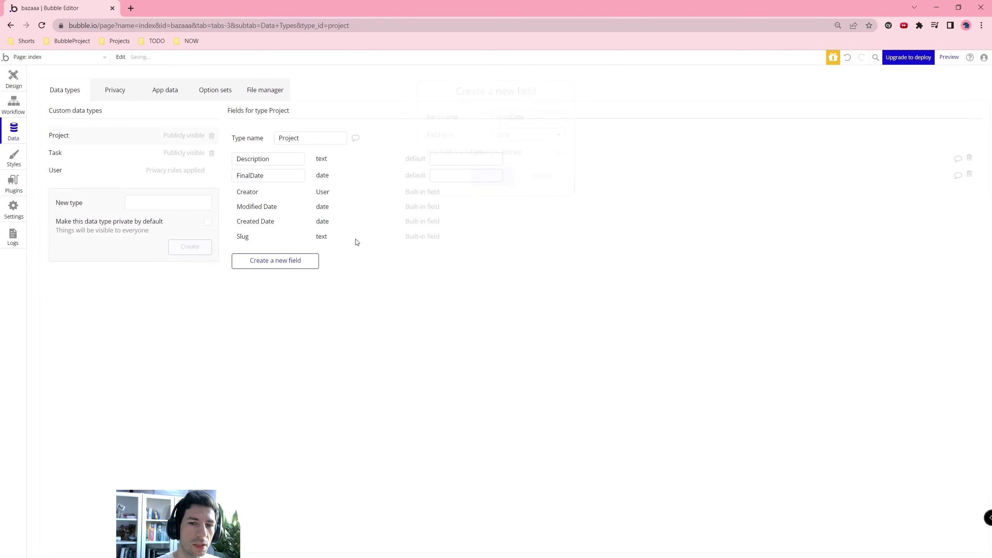
Add a Members field to the Project data type as a list of User entries.
{"action": "left_click", "coordinate": [275, 260]}
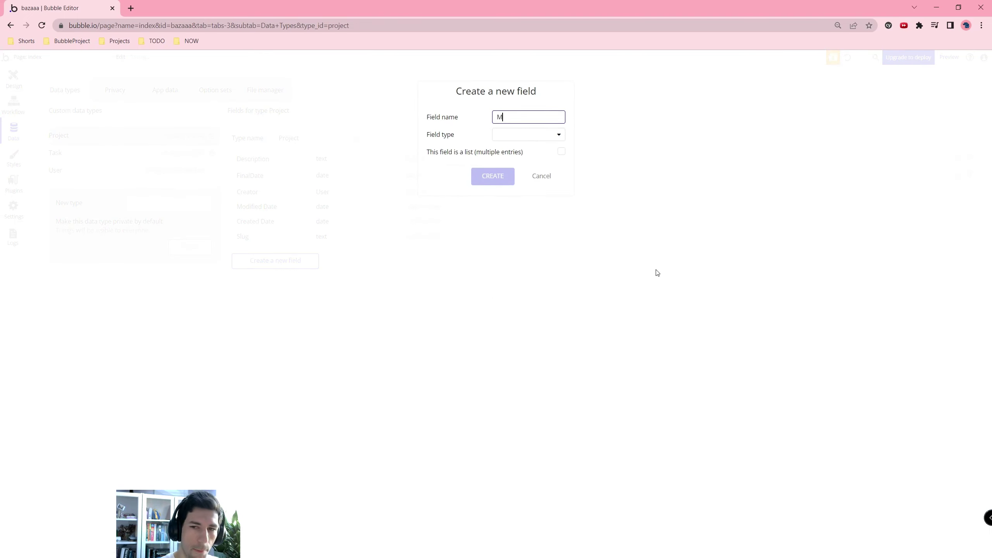
{"action": "type", "text": "Members"}
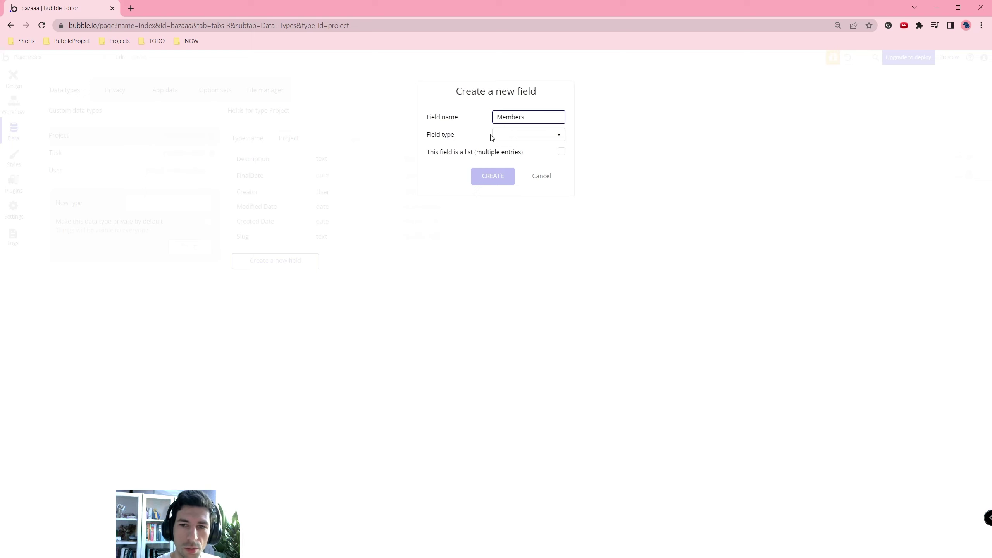
{"action": "left_click", "coordinate": [511, 133]}
{"action": "left_click", "coordinate": [504, 280]}
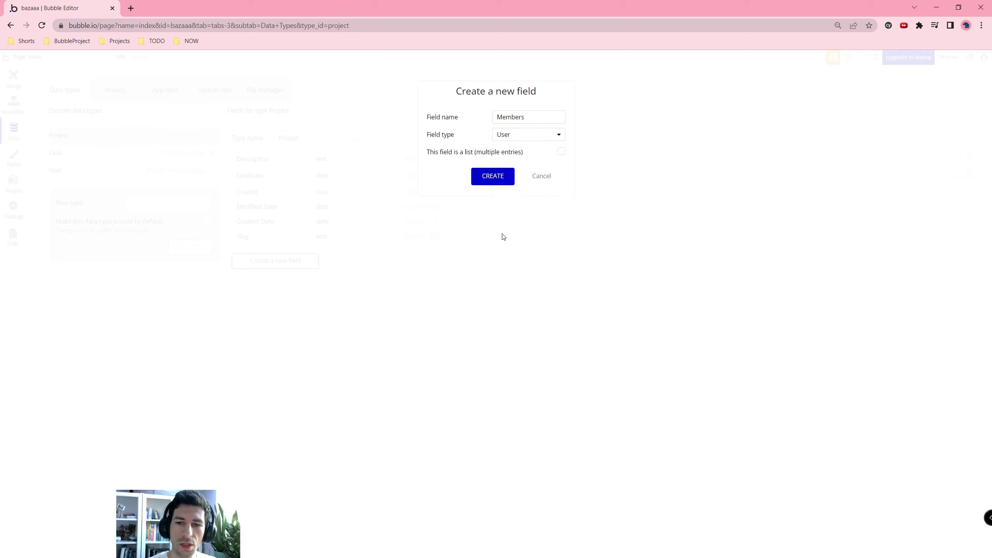
{"action": "left_click", "coordinate": [562, 150]}
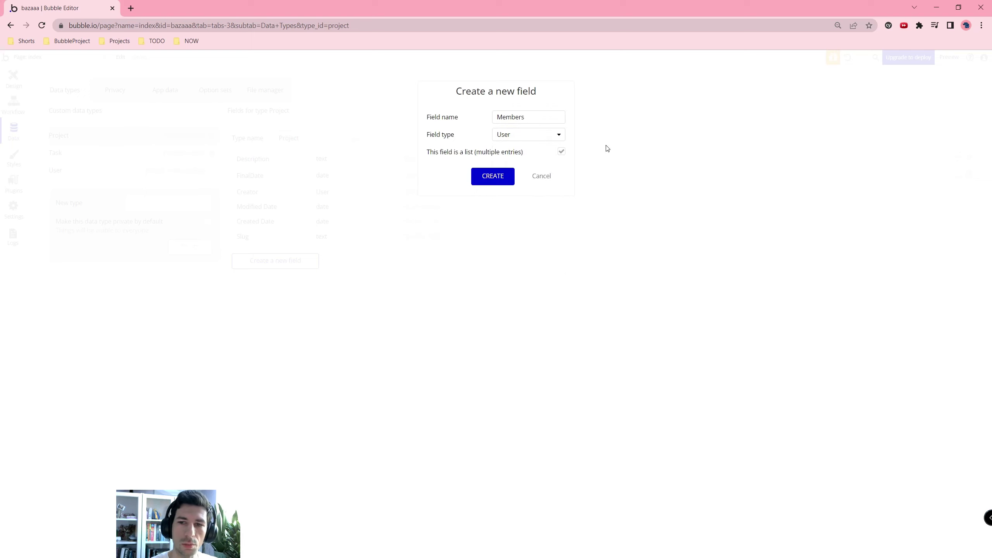
{"action": "left_click", "coordinate": [502, 177]}
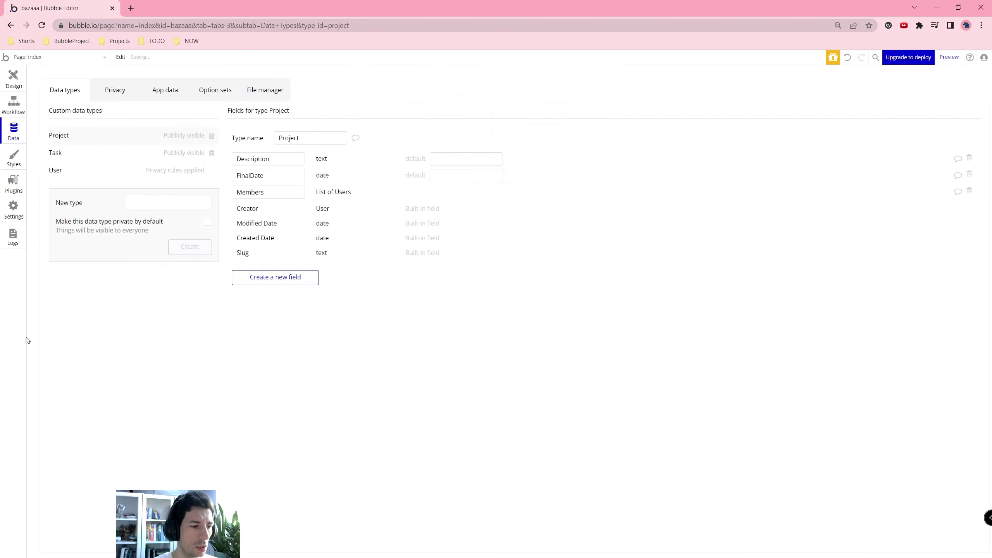
Add a field called Name of type text to the Project data type.
{"action": "left_click", "coordinate": [294, 278]}
{"action": "type", "text": "Name"}
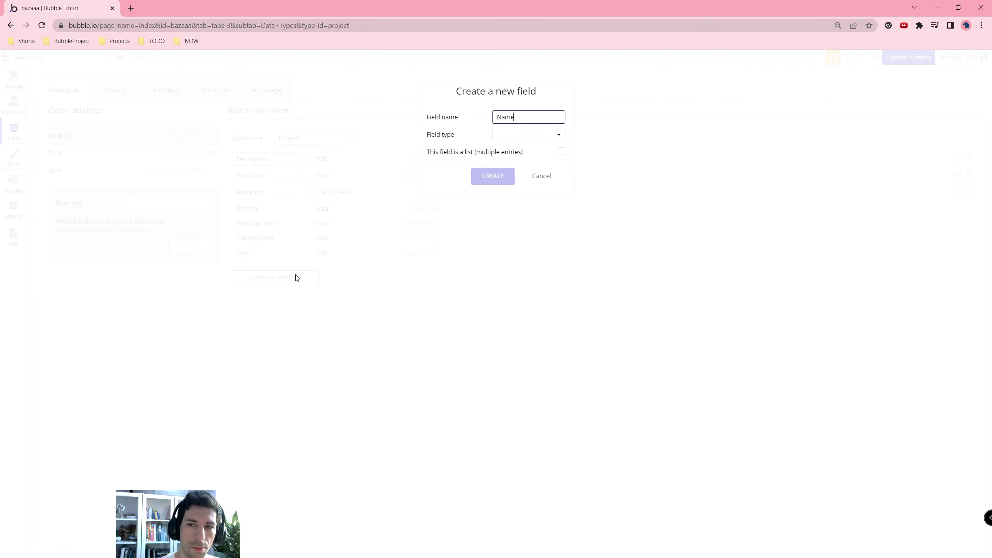
{"action": "left_click", "coordinate": [529, 134]}
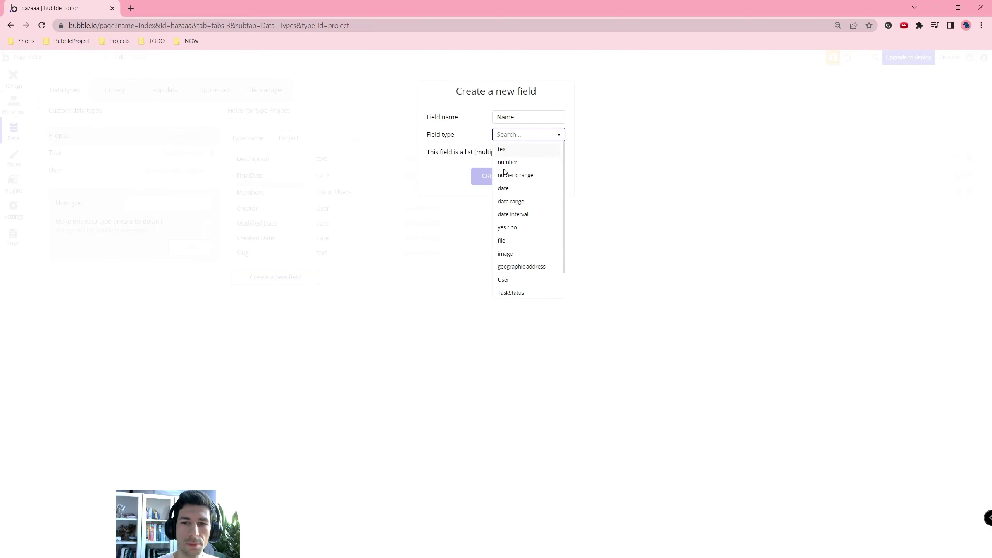
{"action": "left_click", "coordinate": [506, 171]}
{"action": "left_click", "coordinate": [504, 175]}
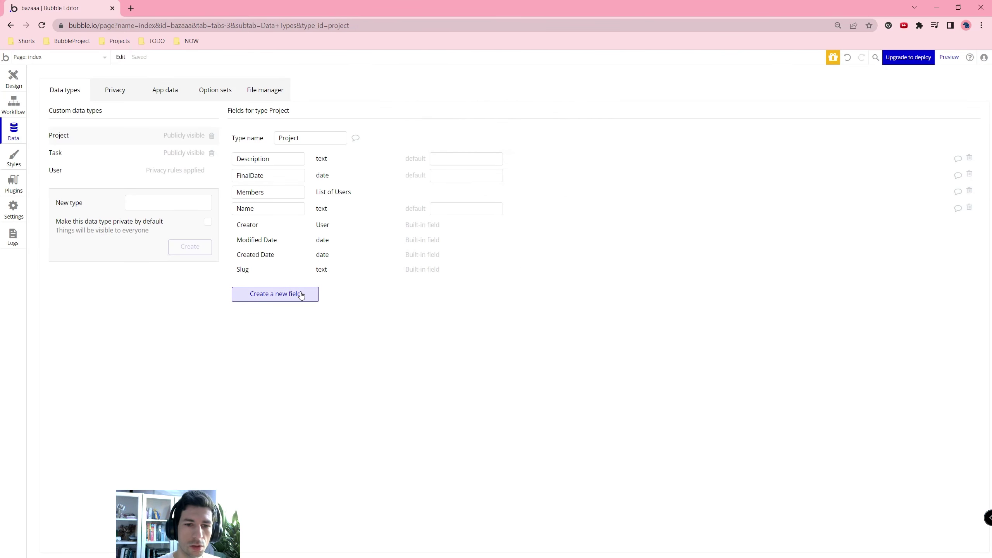
Add a Responsible field of type User to the Project data type.
{"action": "left_click", "coordinate": [276, 294]}
{"action": "type", "text": "Responsible"}
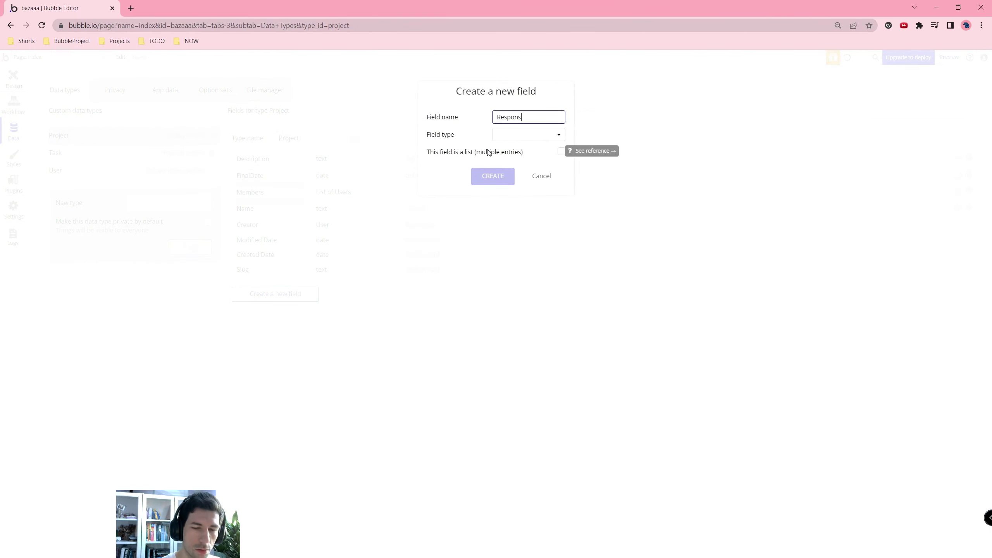
{"action": "left_click", "coordinate": [523, 135]}
{"action": "left_click", "coordinate": [524, 279]}
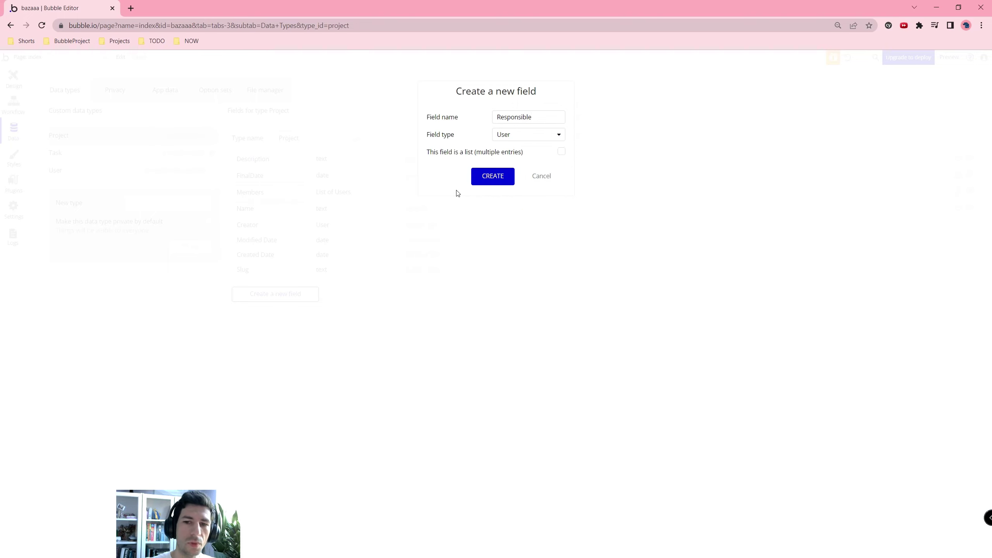
{"action": "left_click", "coordinate": [484, 181]}
Add a StartDate field of type date to the Project data type.
{"action": "left_click", "coordinate": [249, 316]}
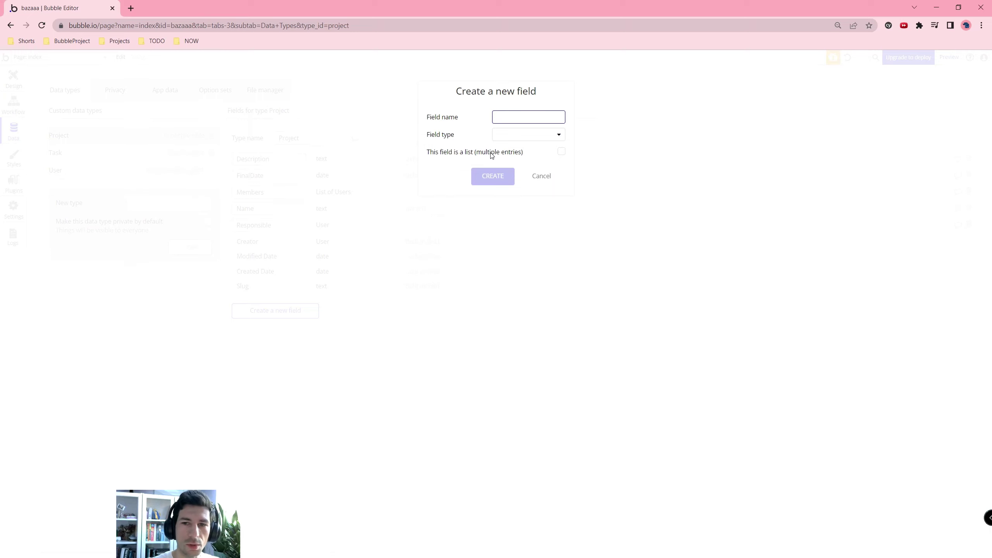
{"action": "type", "text": "StartDate"}
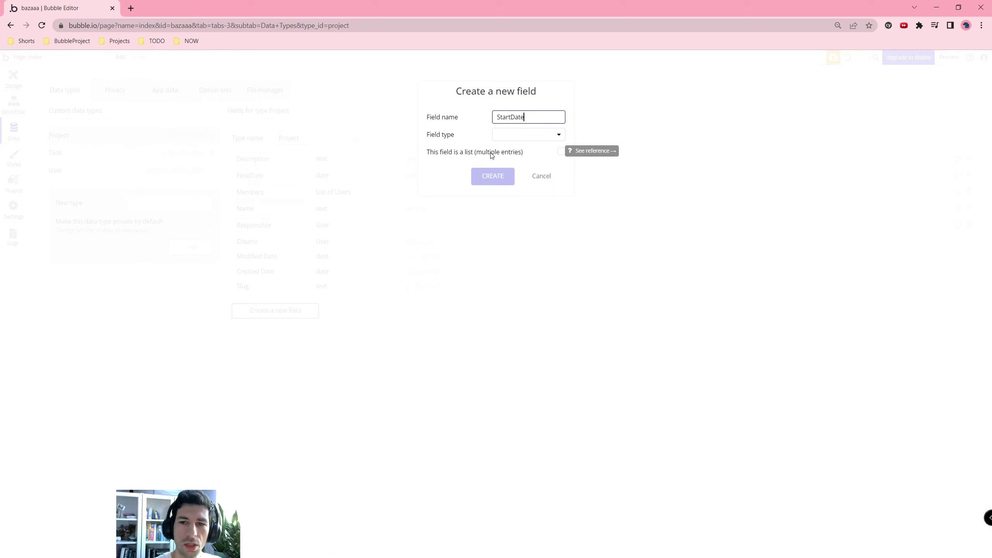
{"action": "left_click", "coordinate": [509, 137]}
{"action": "left_click", "coordinate": [507, 192]}
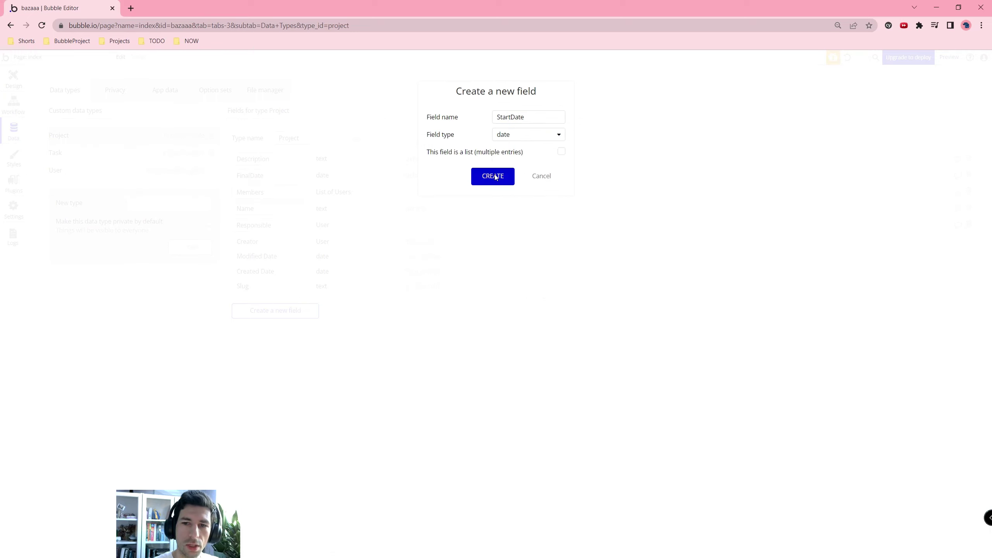
{"action": "left_click", "coordinate": [494, 176]}
Add a Tasks field to the Project data type as a list of Task entries.
{"action": "left_click", "coordinate": [272, 331]}
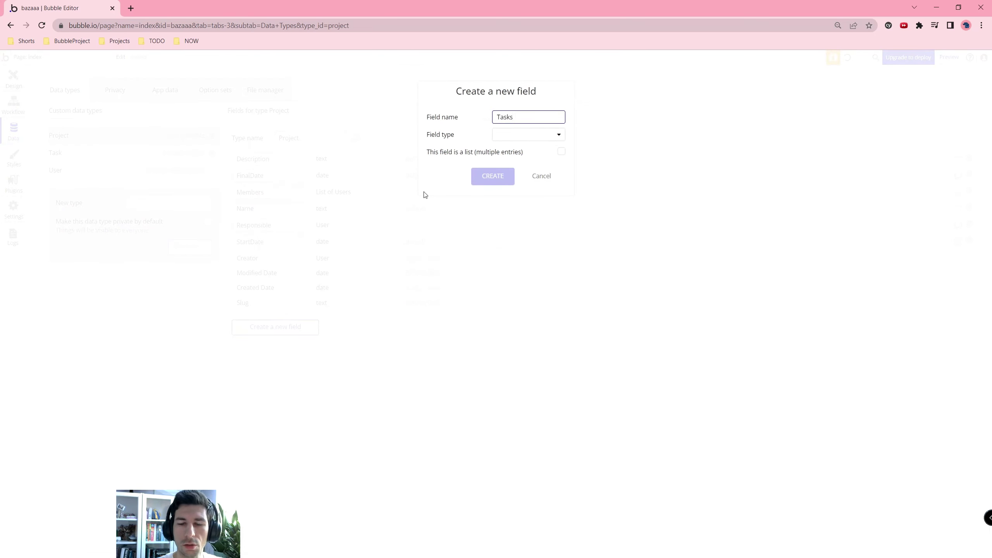
{"action": "left_click", "coordinate": [528, 135]}
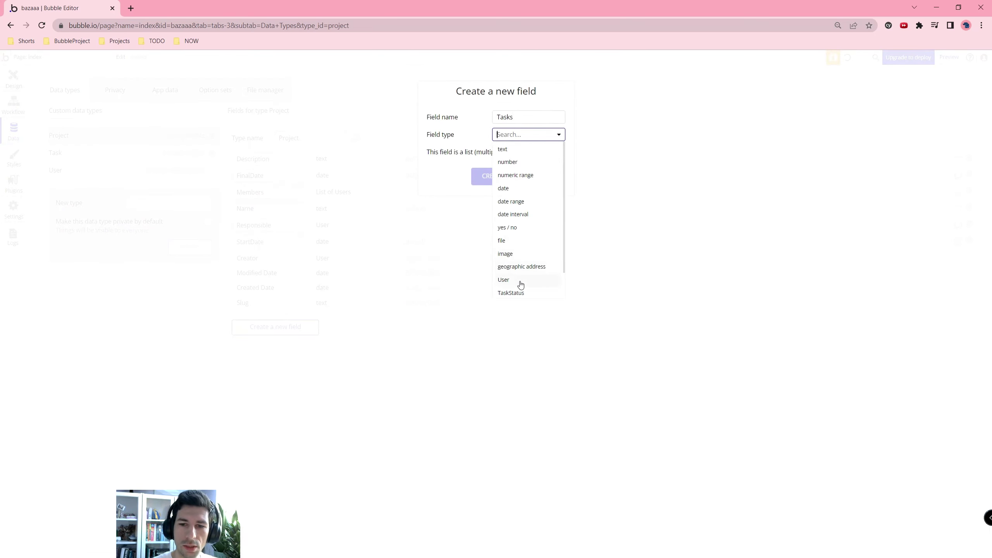
{"action": "scroll", "coordinate": [519, 283], "scroll_direction": "down", "scroll_amount": 2}
{"action": "left_click", "coordinate": [507, 291]}
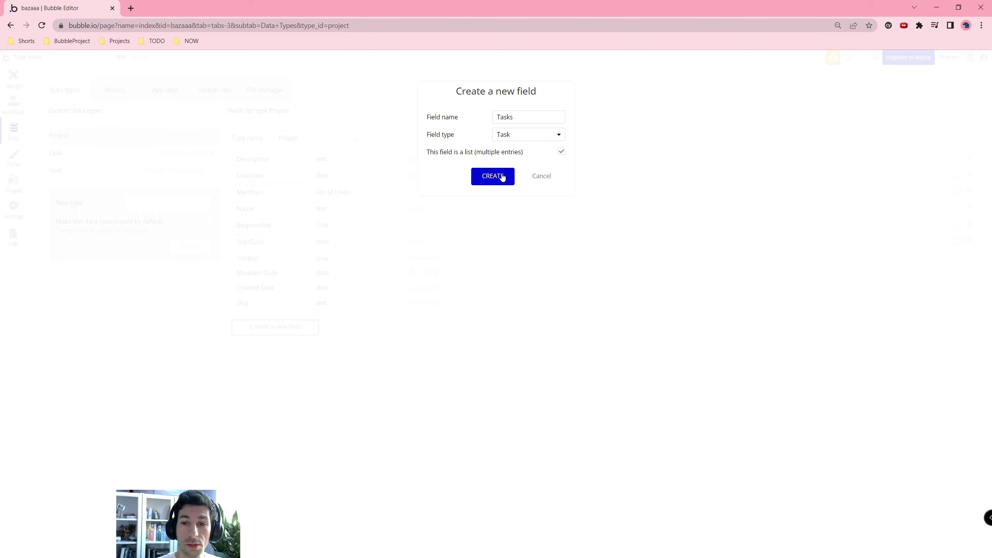
{"action": "left_click", "coordinate": [472, 181]}
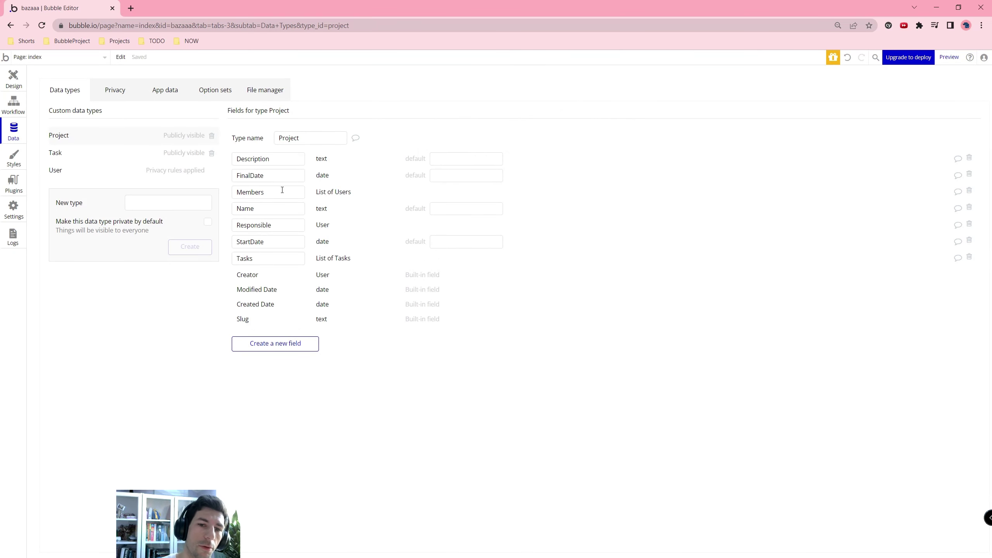
{"action": "left_click", "coordinate": [258, 176]}
{"action": "left_click", "coordinate": [268, 241]}
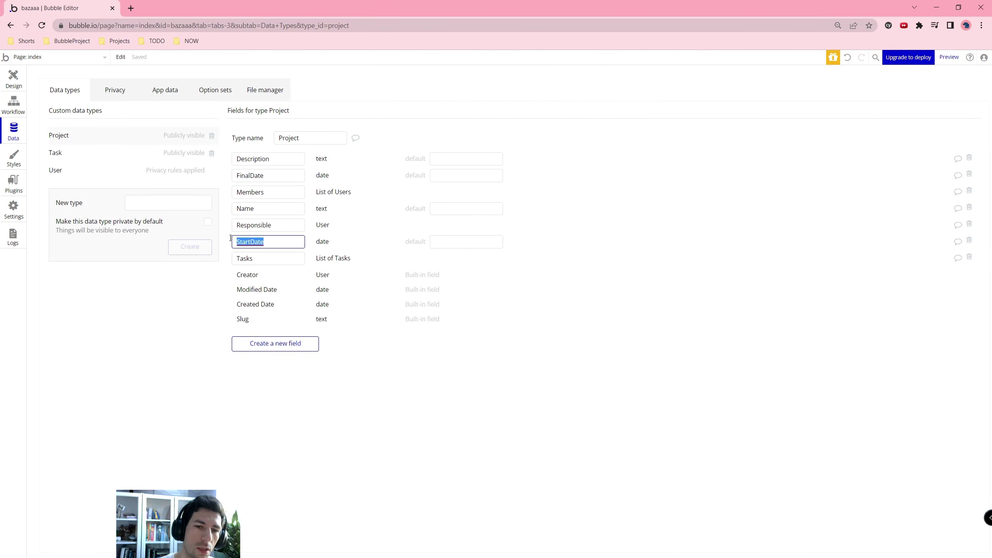
{"action": "left_click", "coordinate": [275, 344]}
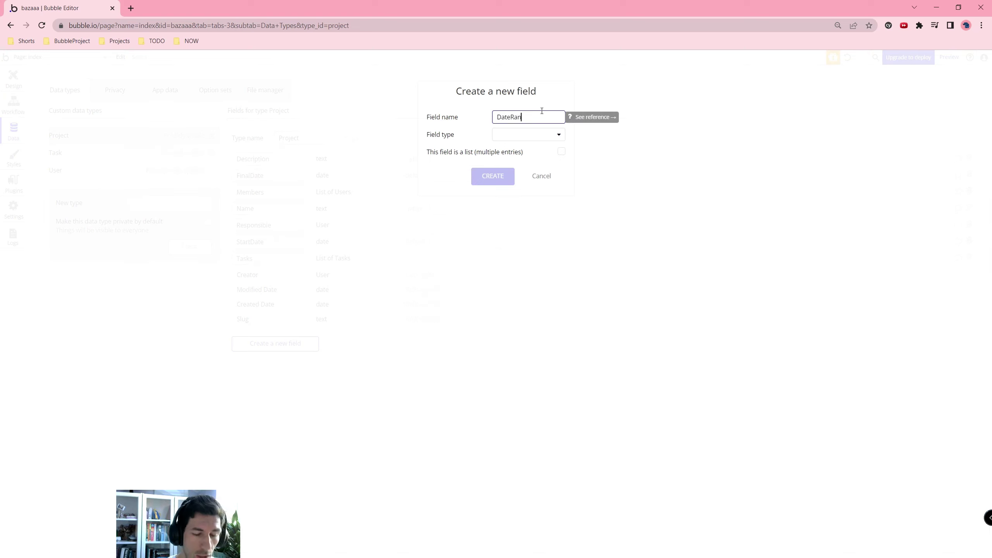
{"action": "type", "text": "DateRange"}
{"action": "left_click", "coordinate": [528, 140]}
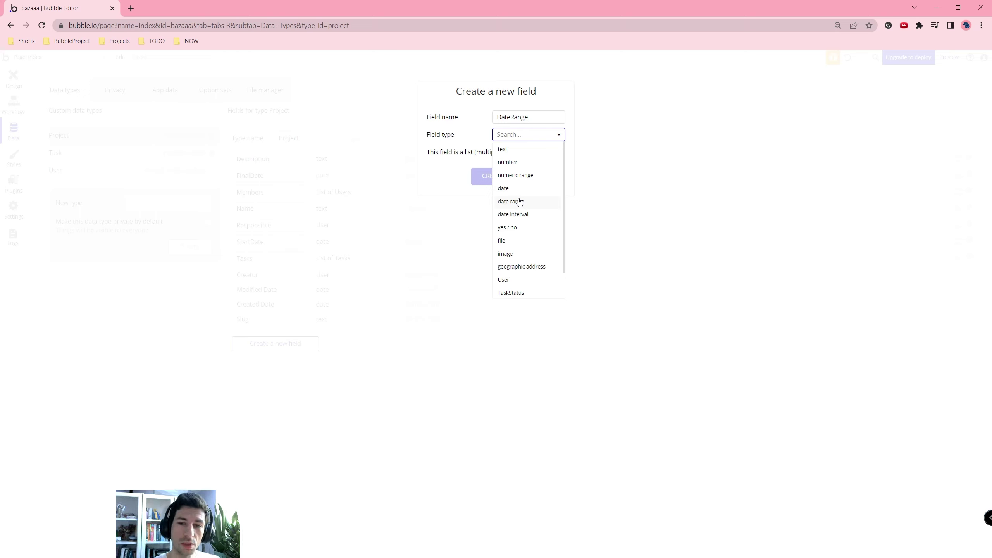
{"action": "left_click", "coordinate": [428, 177]}
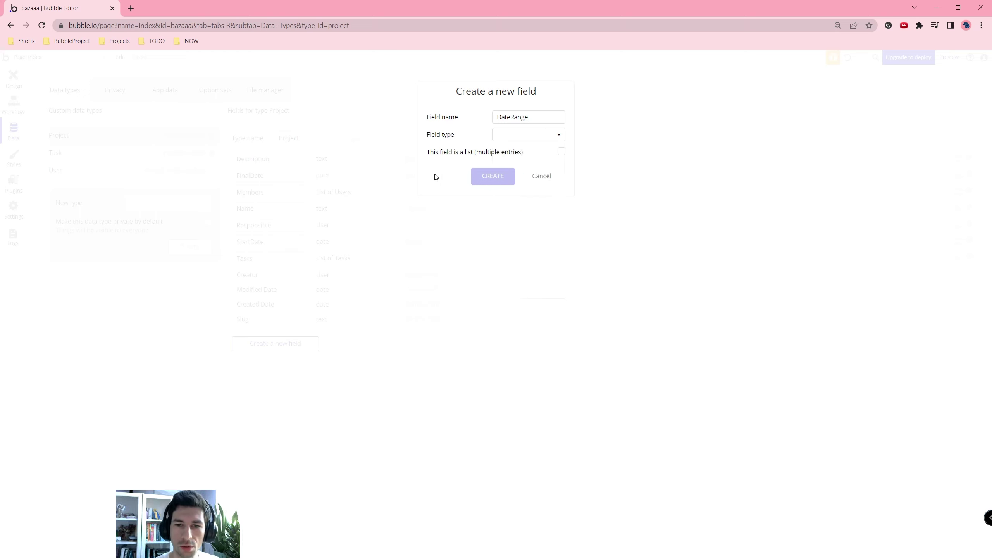
{"action": "left_click", "coordinate": [538, 178]}
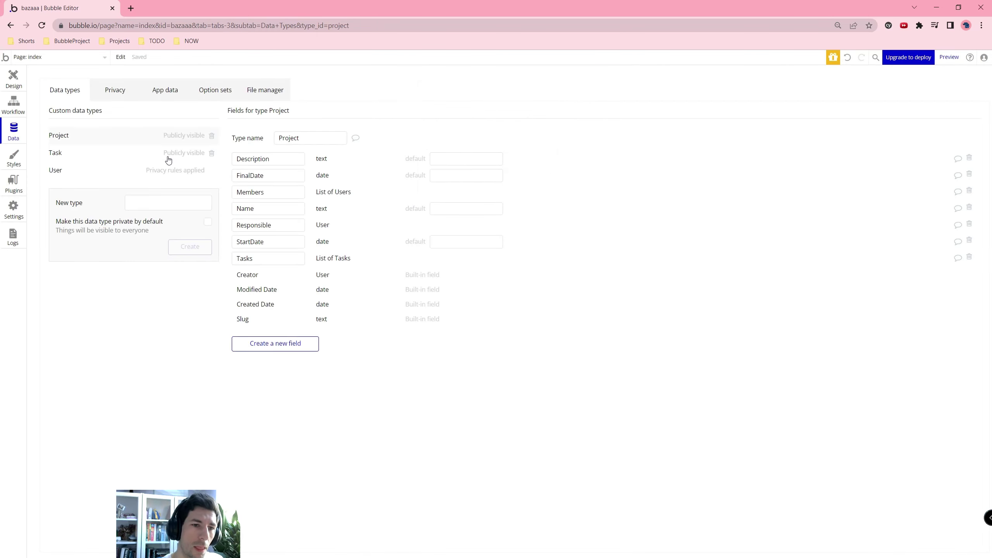
Add a Status field of type TaskStatus to the Task data type and set its default value to TODO.
{"action": "left_click", "coordinate": [115, 156]}
{"action": "left_click", "coordinate": [263, 335]}
{"action": "type", "text": "S"}
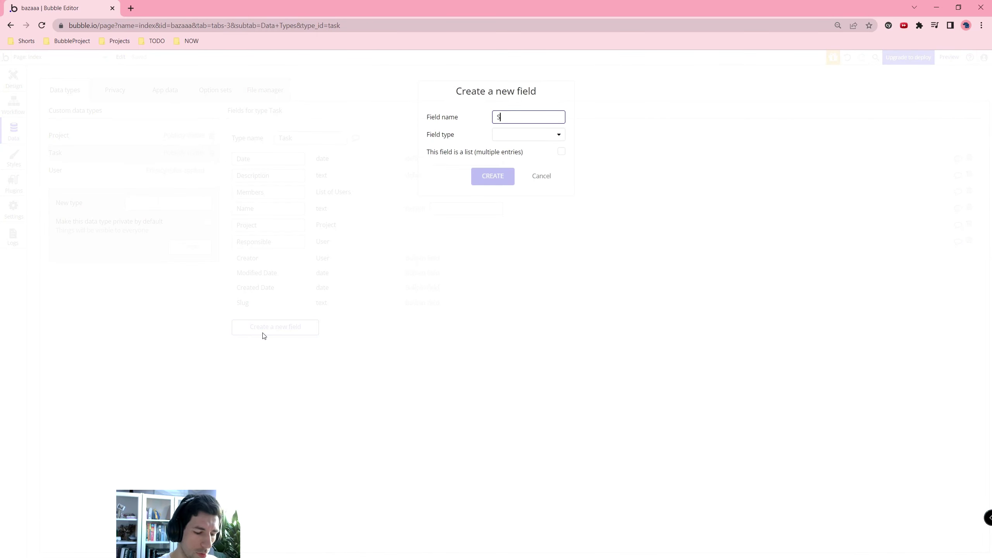
{"action": "type", "text": "us"}
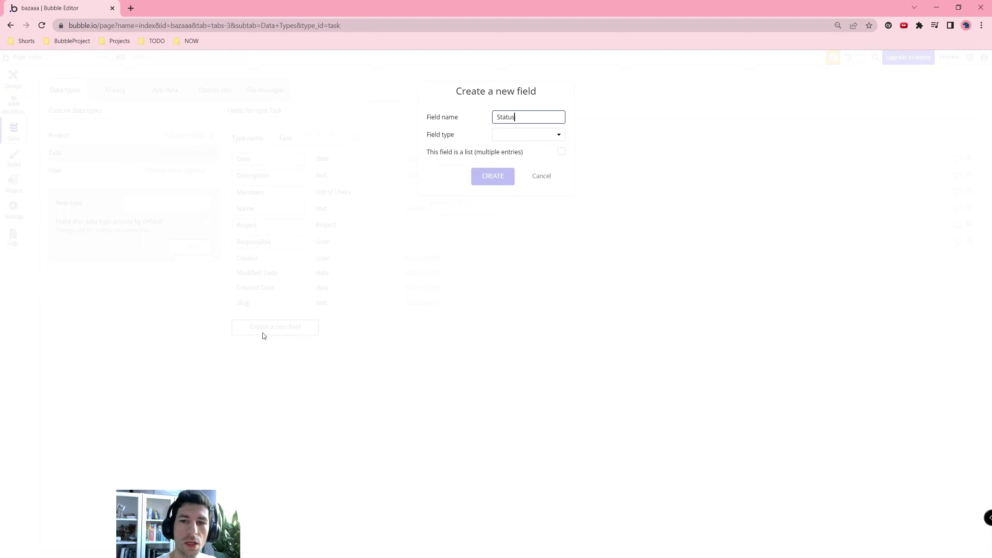
{"action": "left_click", "coordinate": [548, 133]}
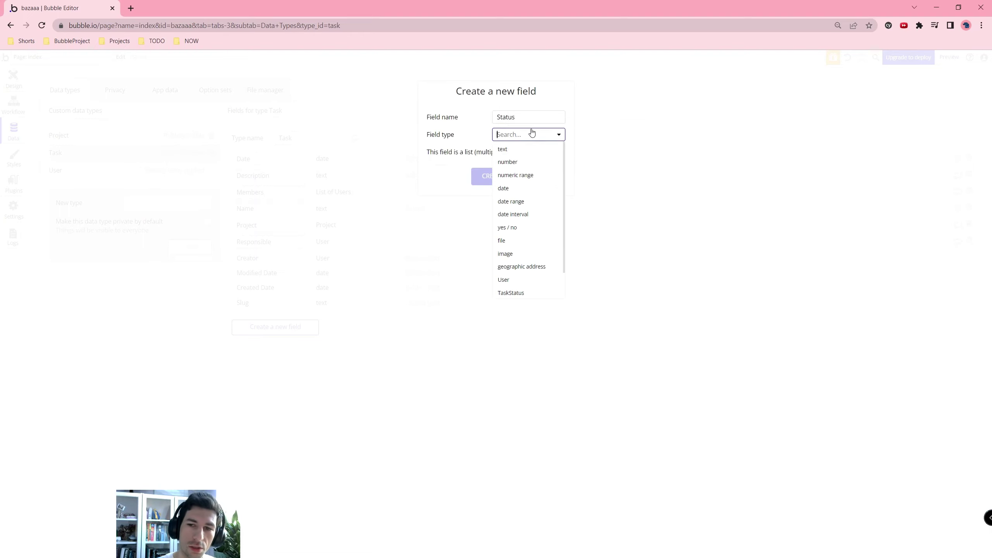
{"action": "scroll", "coordinate": [506, 235], "scroll_direction": "down", "scroll_amount": 1}
{"action": "left_click", "coordinate": [506, 264]}
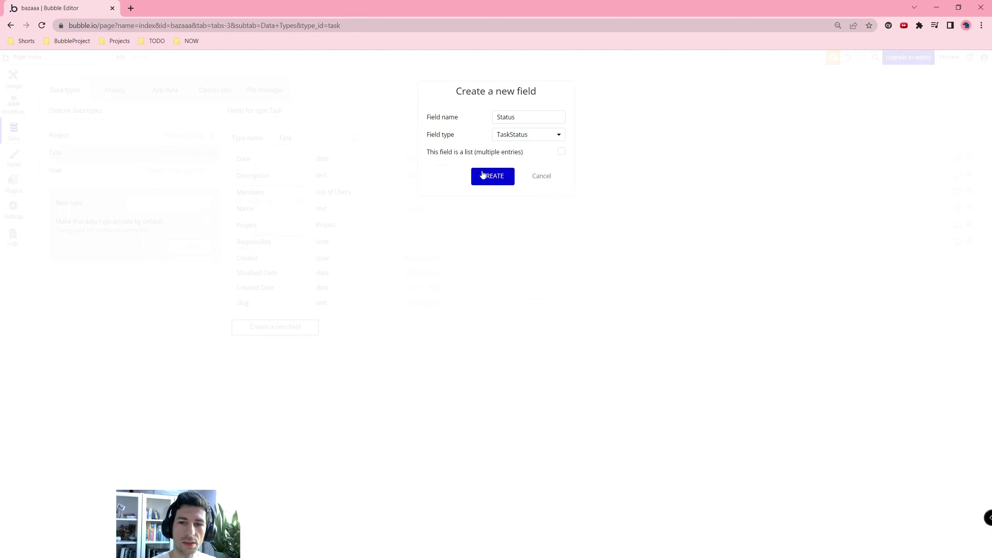
{"action": "left_click", "coordinate": [482, 176]}
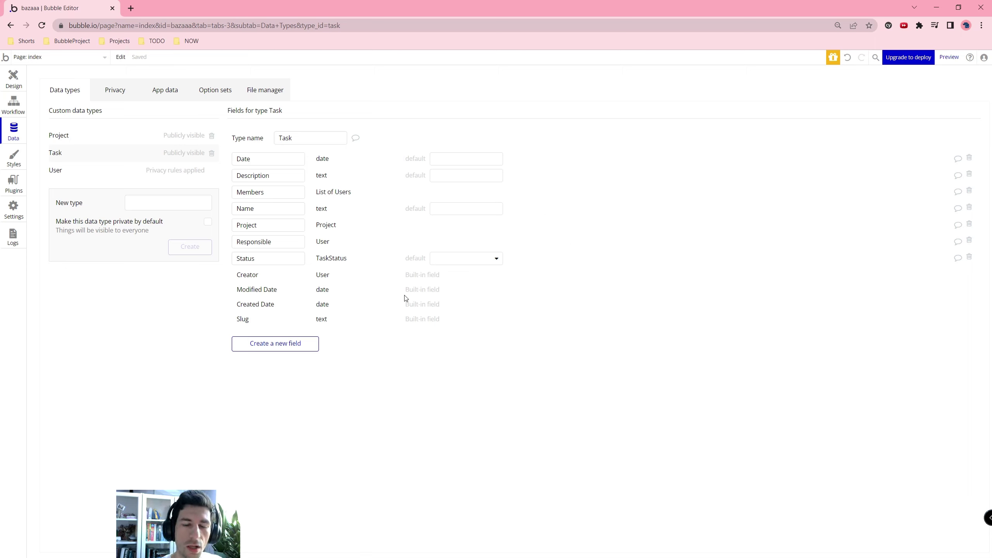
{"action": "left_click", "coordinate": [480, 259]}
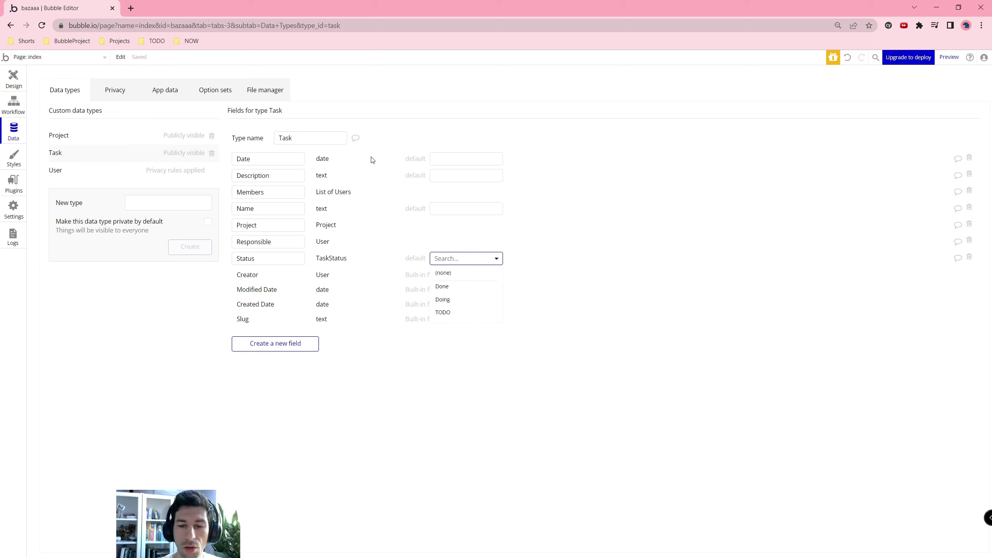
{"action": "left_click", "coordinate": [453, 313]}
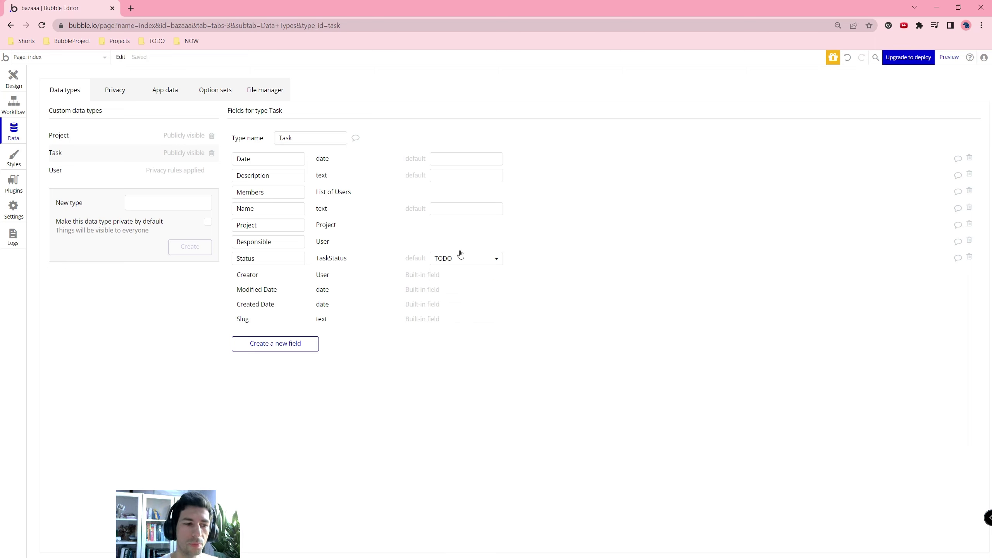